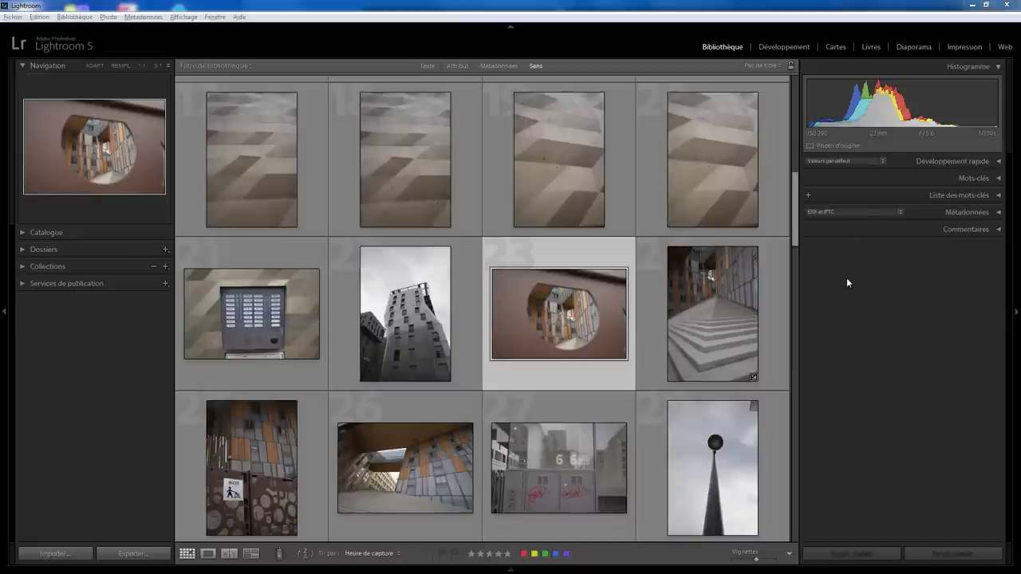
Step: Apply the Photo vieillie Quick Develop preset and view the round-hole photo enlarged in Loupe
click(939, 161)
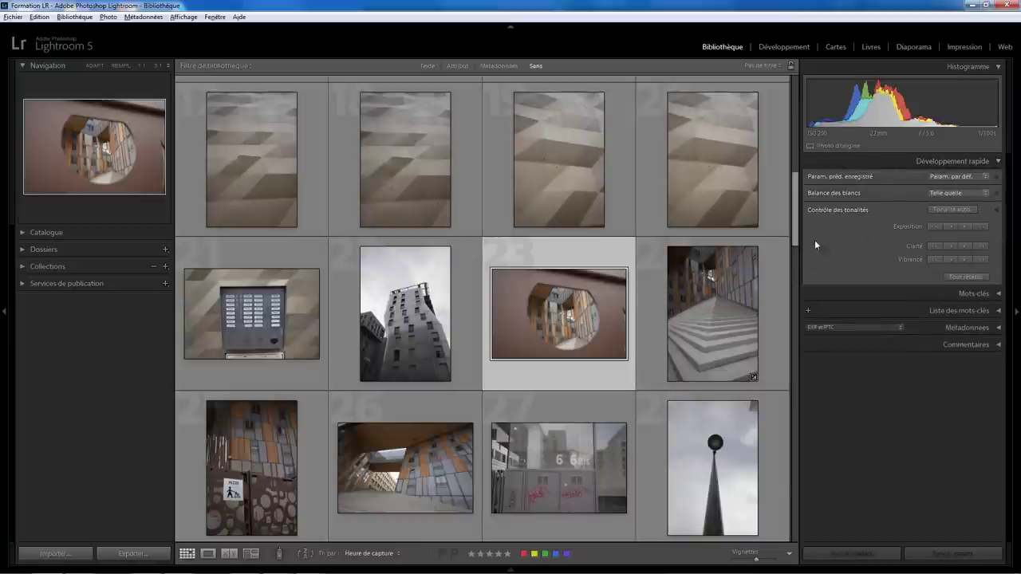
click(949, 177)
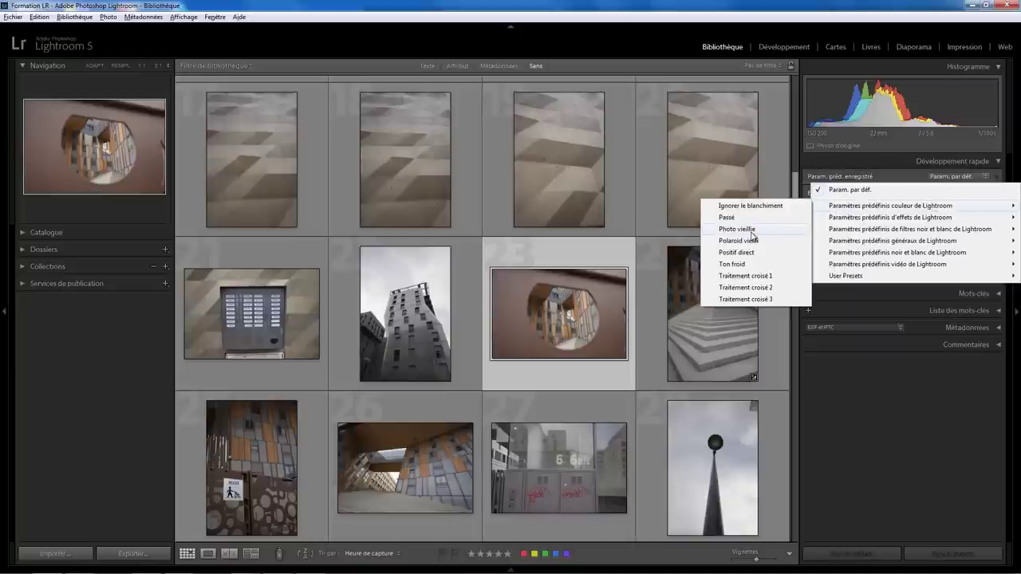
click(752, 229)
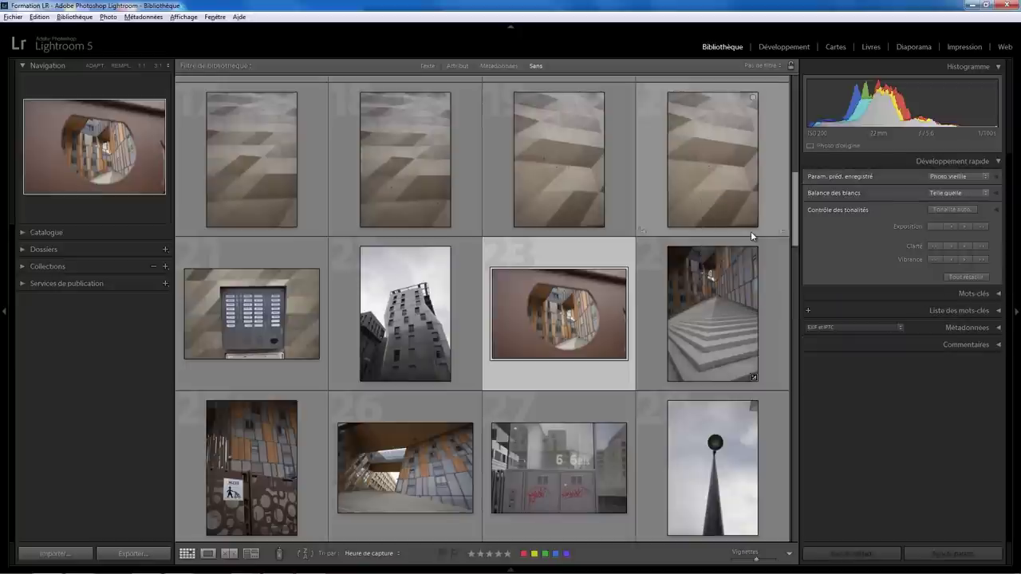
double_click(541, 384)
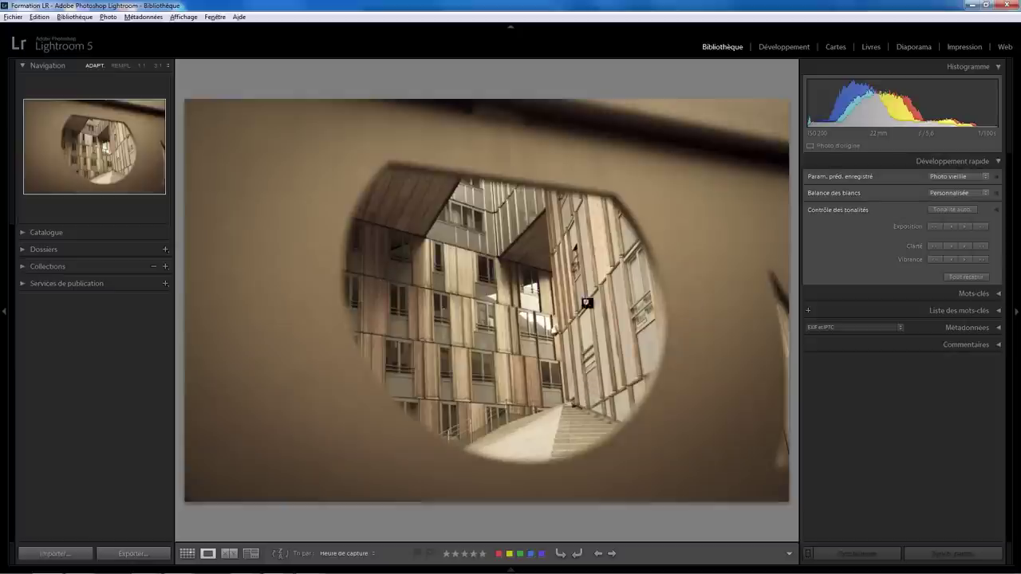
Step: Remove the preset, nudge the Exposition up, then reset all Quick Develop adjustments
click(964, 277)
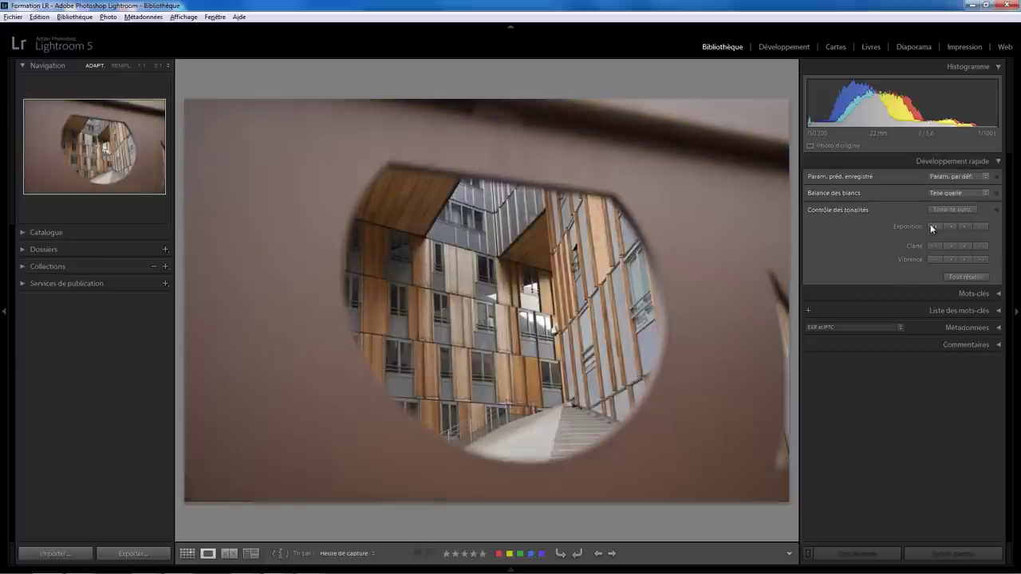
click(932, 226)
click(980, 226)
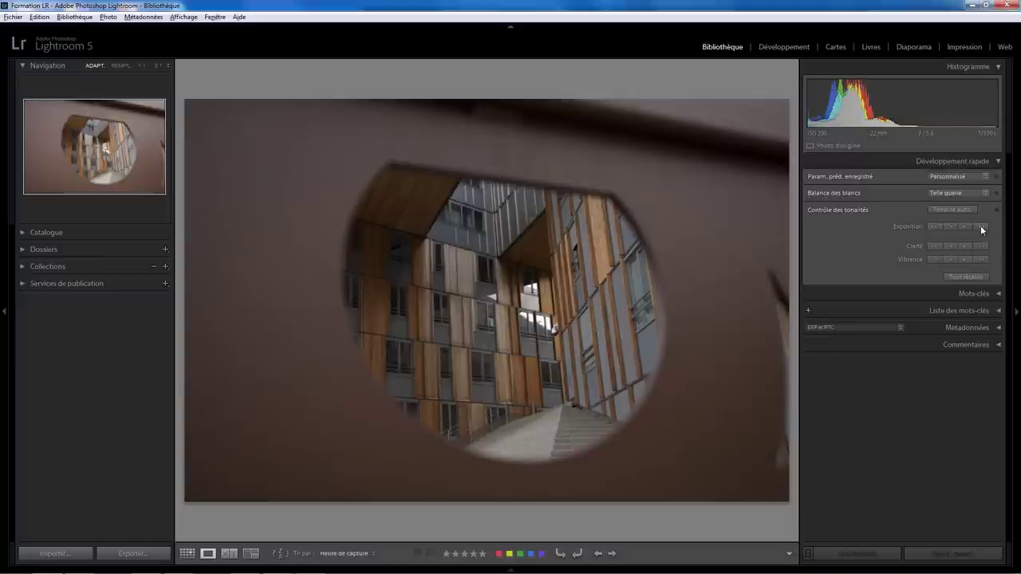
click(980, 225)
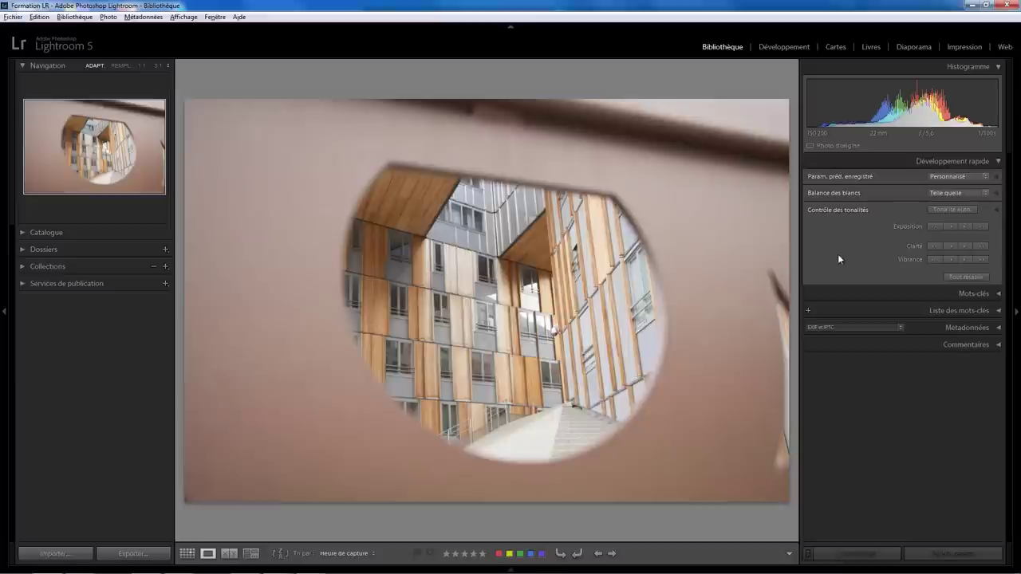
click(964, 276)
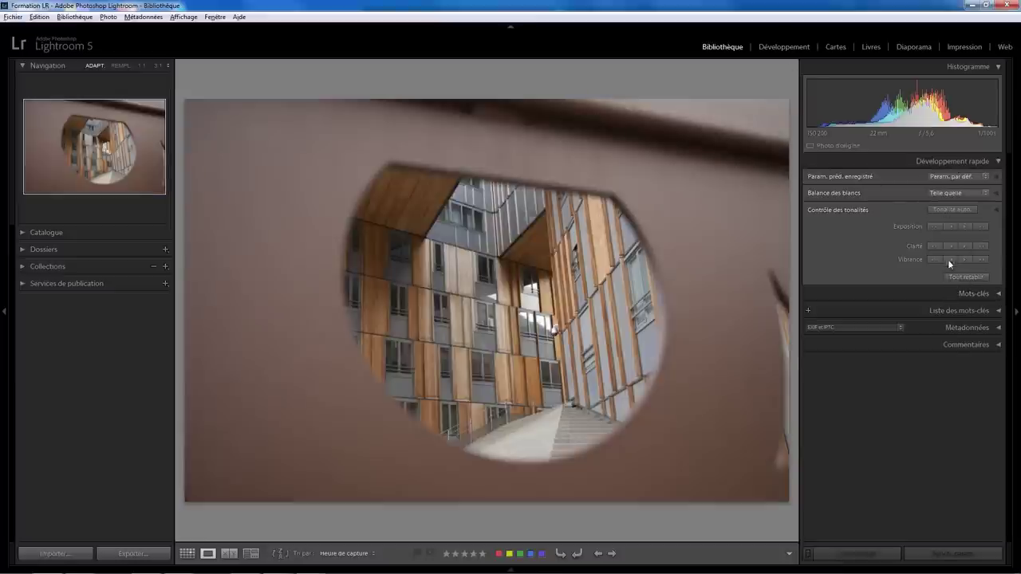
click(998, 161)
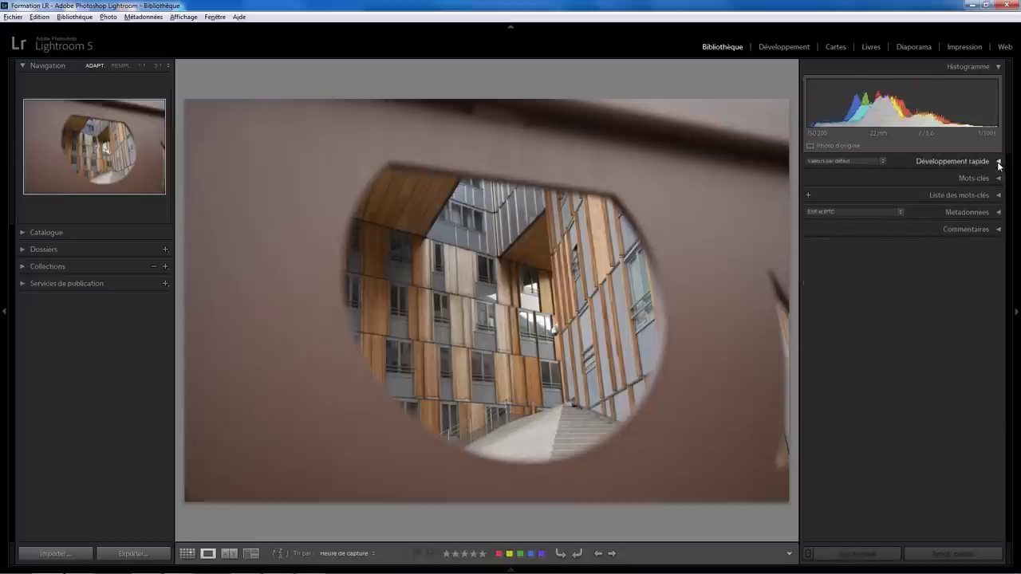
Step: Peek at Commentaires, then expand Services de publication to list Hard Drive, Behance, Facebook and Flickr
click(998, 230)
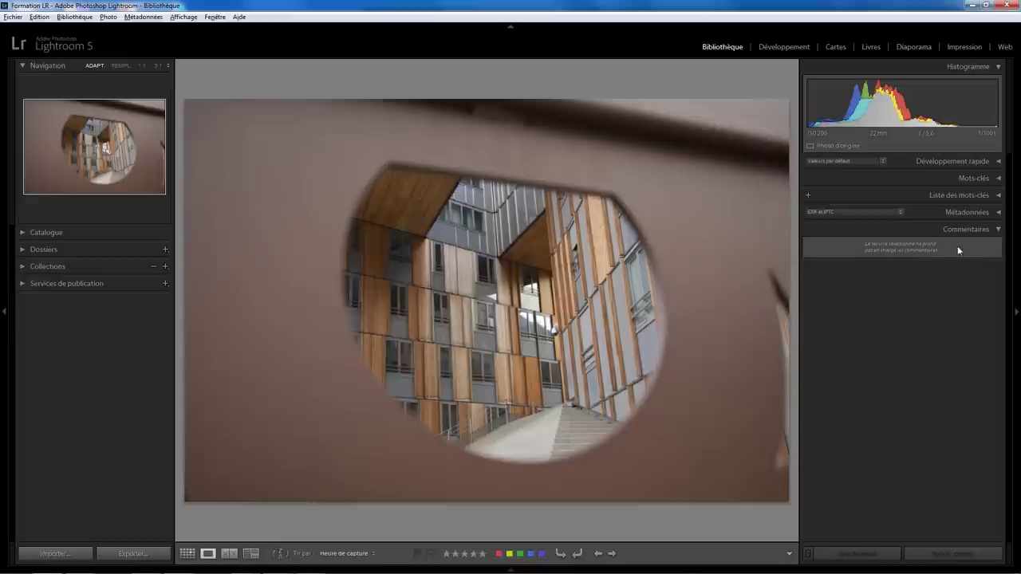
click(999, 230)
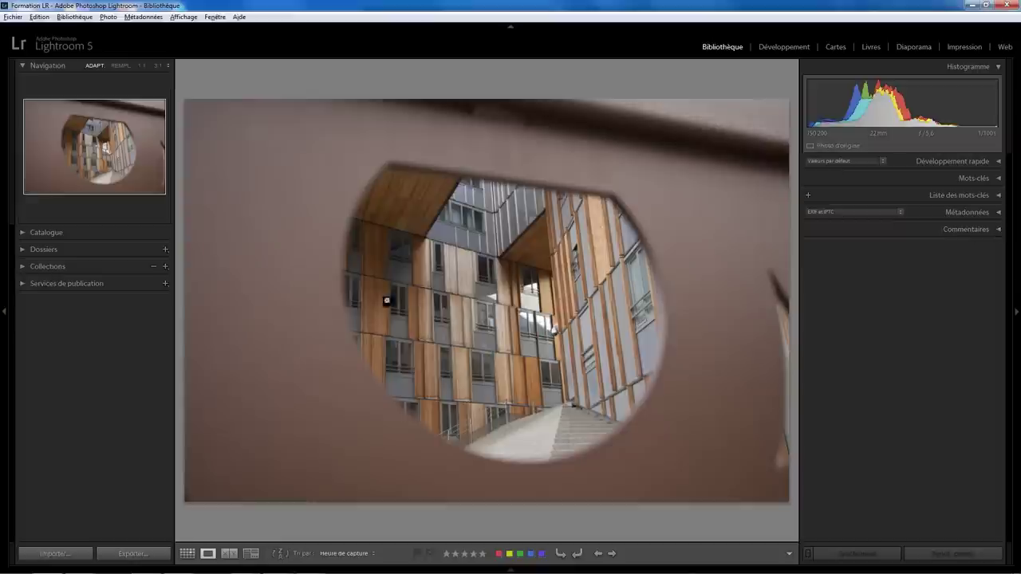
click(22, 285)
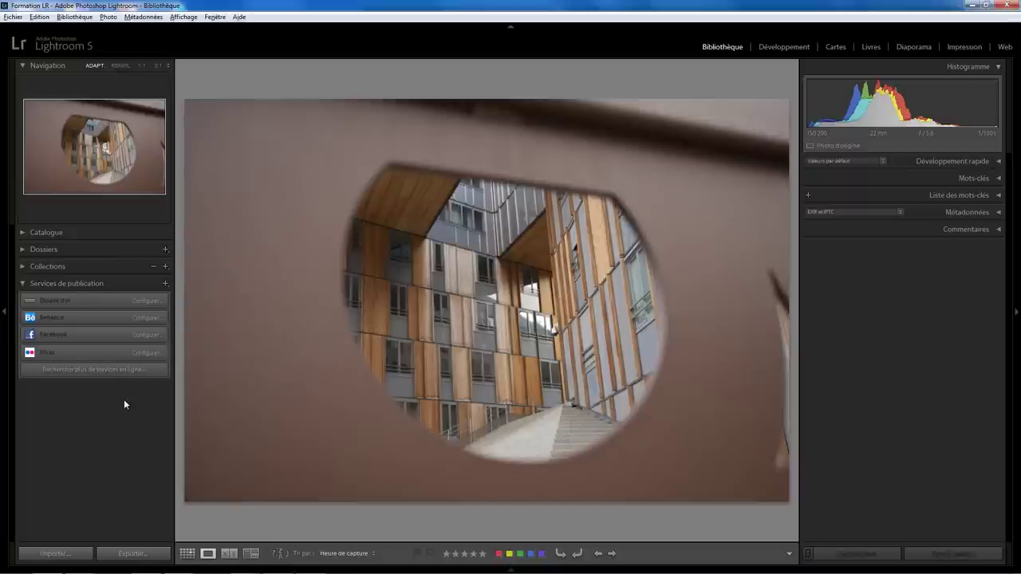
Step: Expand Dossiers to show the 2009–2014 year folders, select 2014, and expand Collections
click(24, 285)
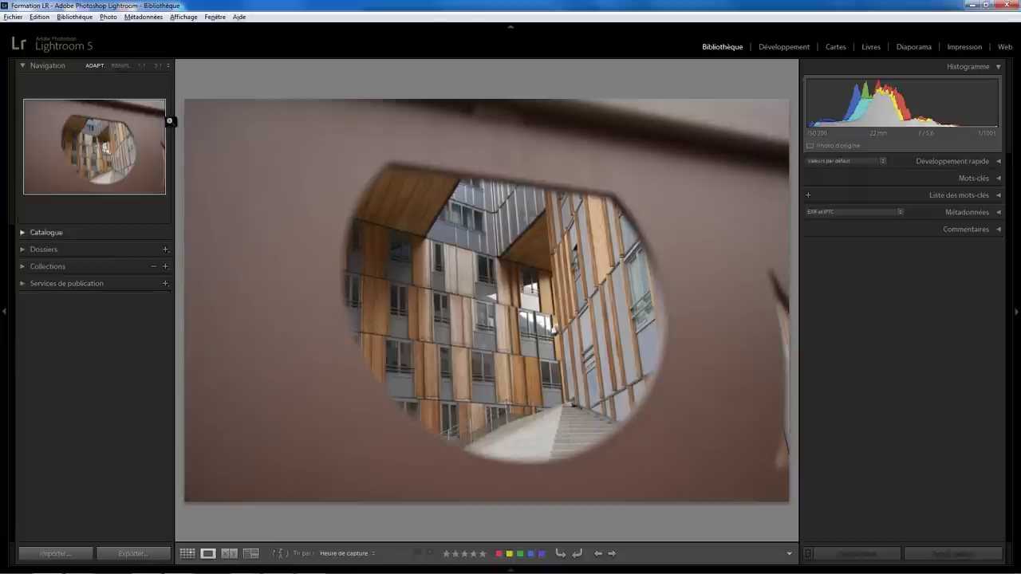
click(73, 19)
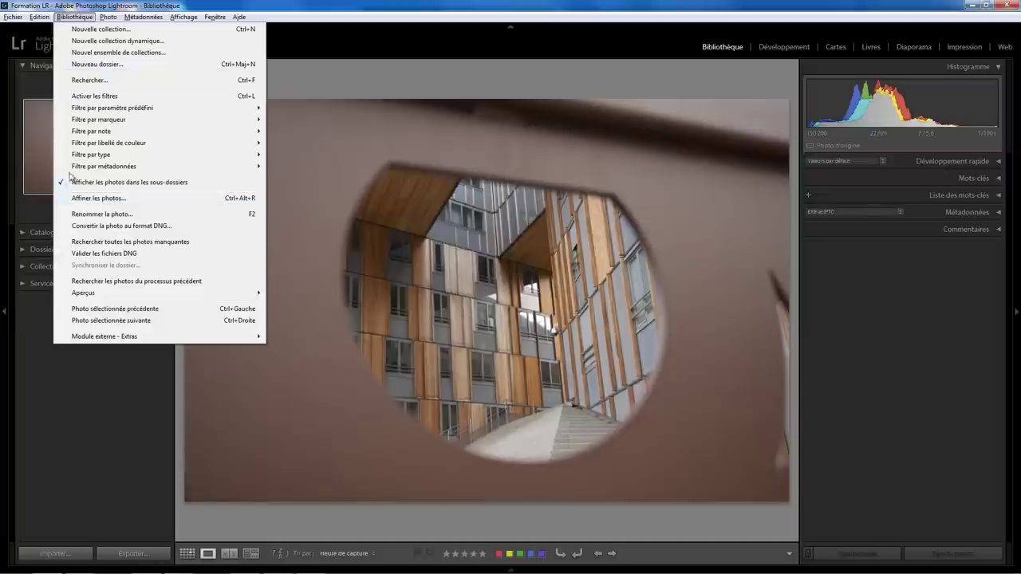
click(26, 255)
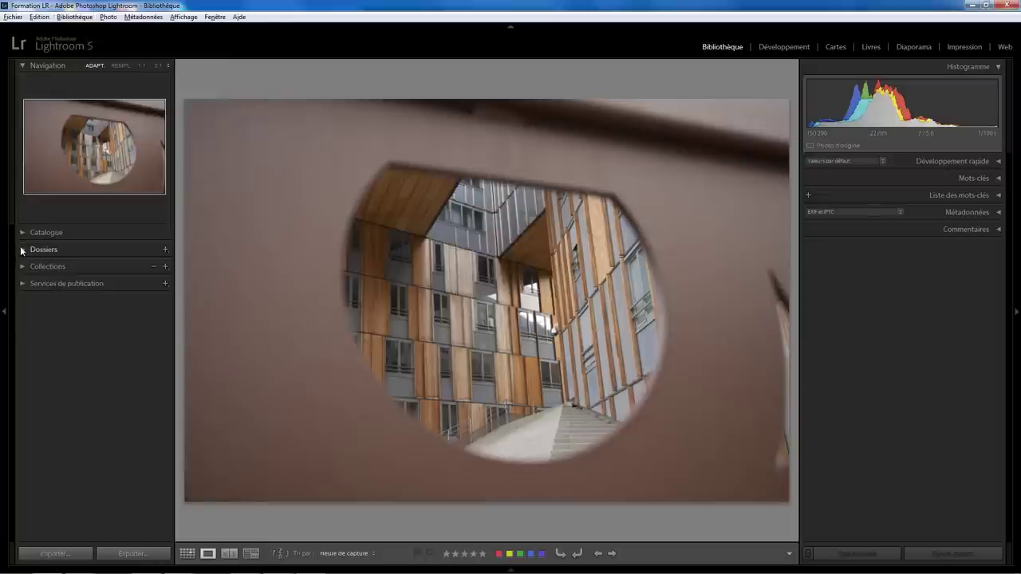
click(24, 251)
click(53, 332)
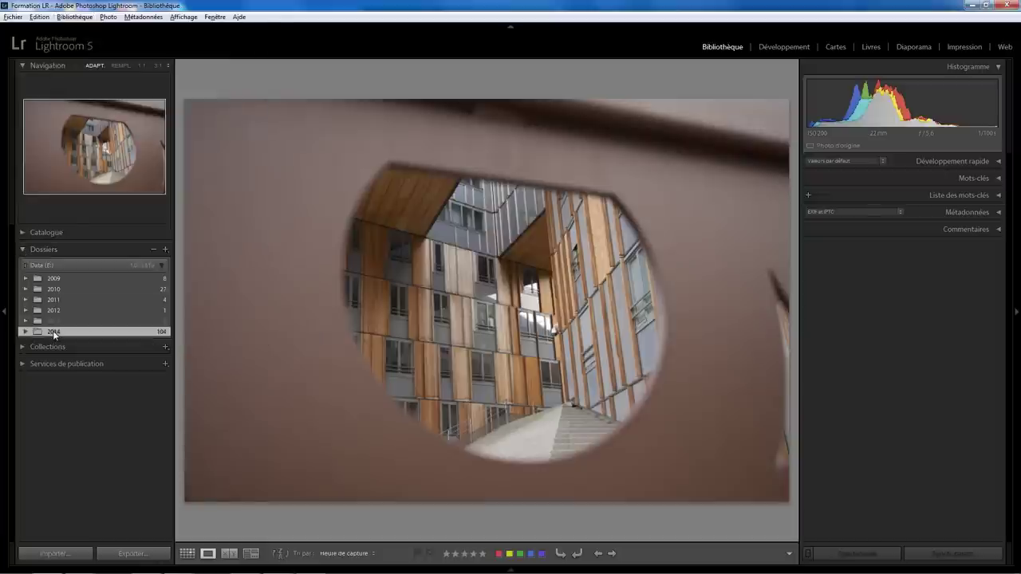
right_click(54, 333)
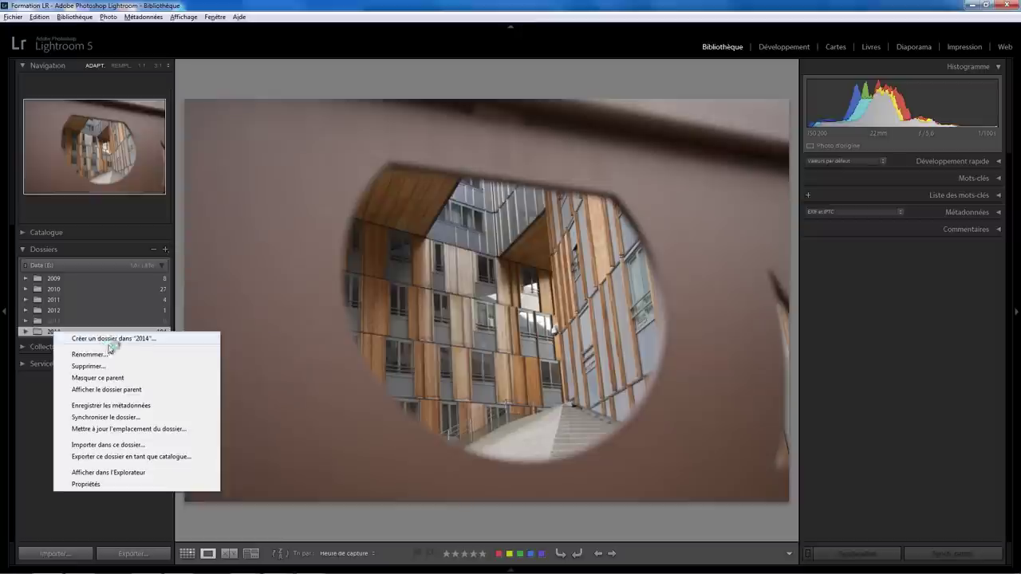
click(29, 399)
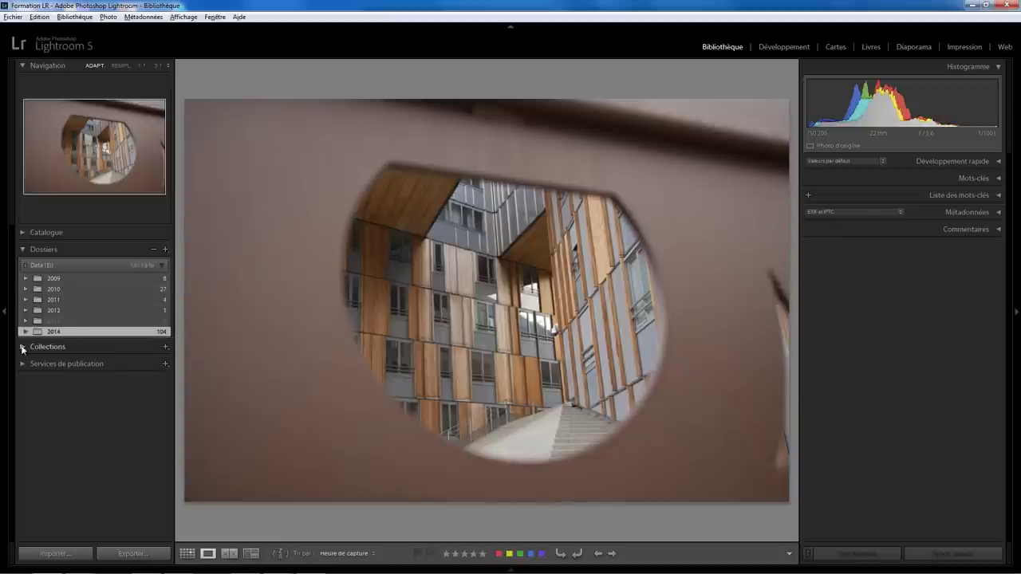
click(60, 346)
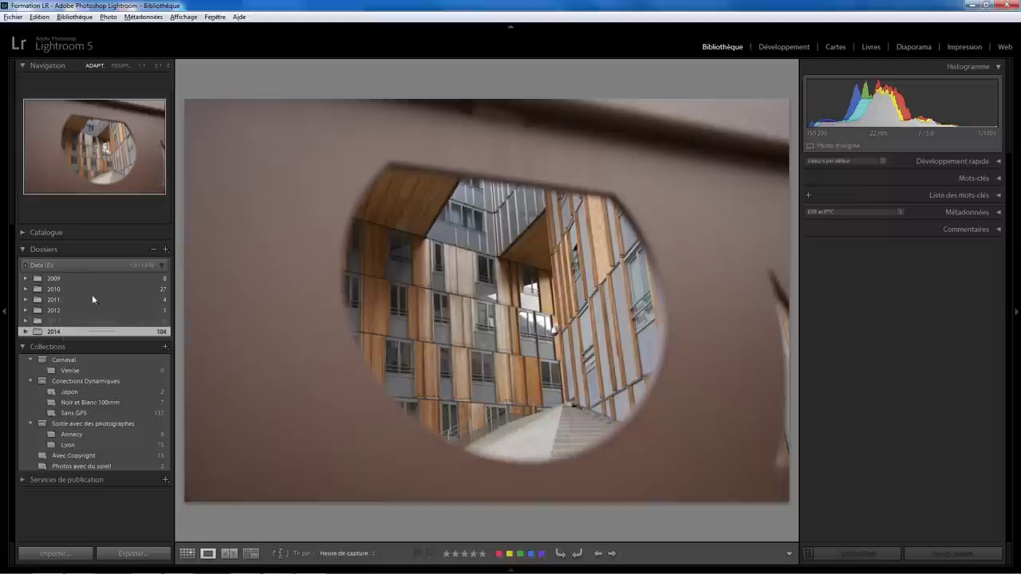
Step: Return to Grid view, cancel Affiner les photos, and reopen the Bibliothèque menu
click(187, 553)
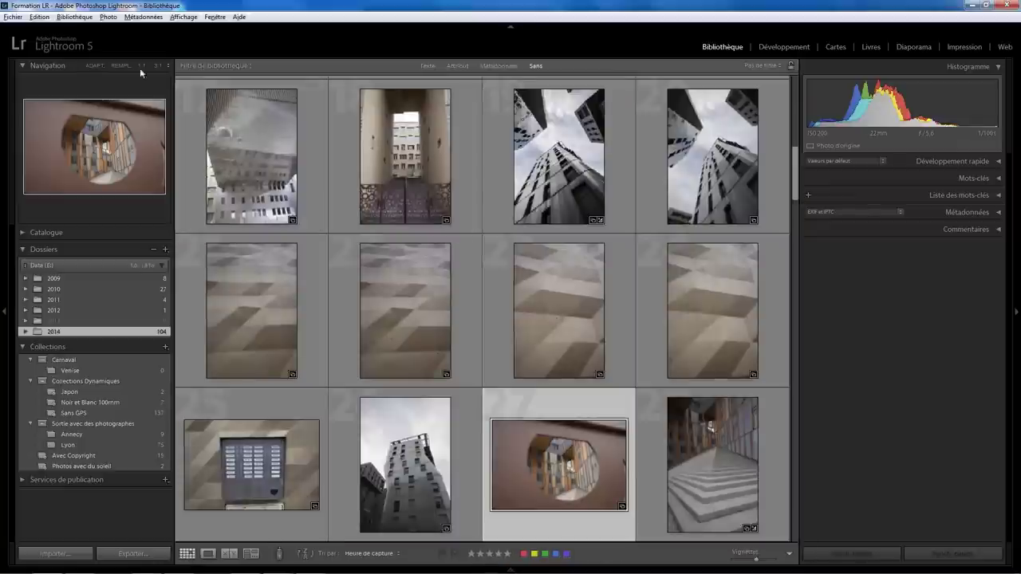
click(74, 17)
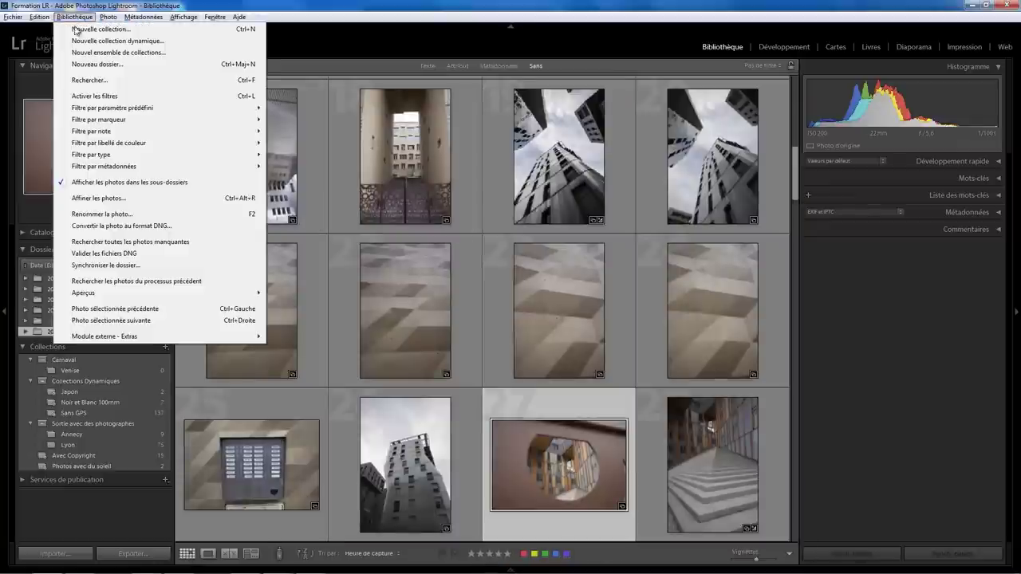
click(99, 197)
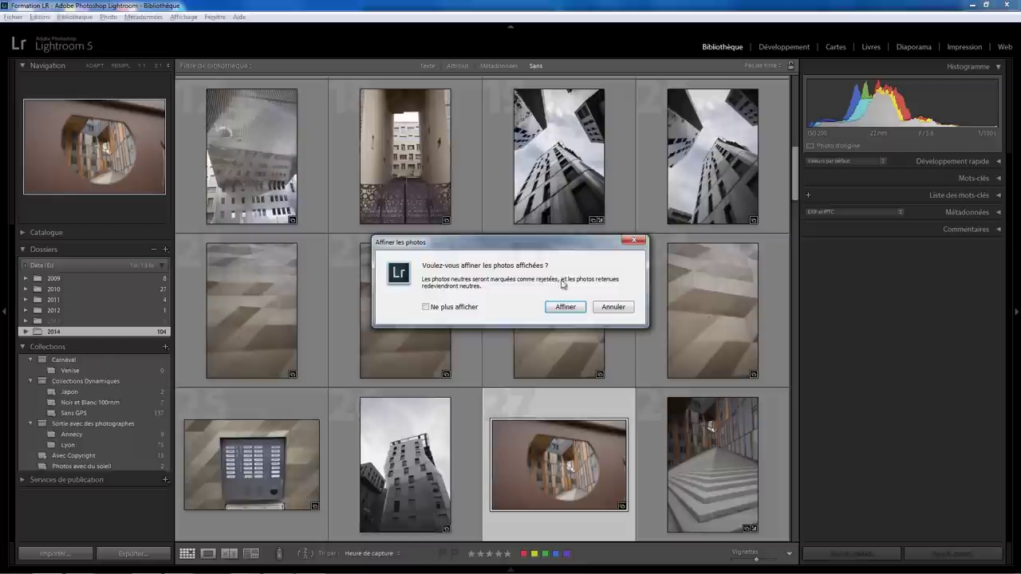
click(611, 309)
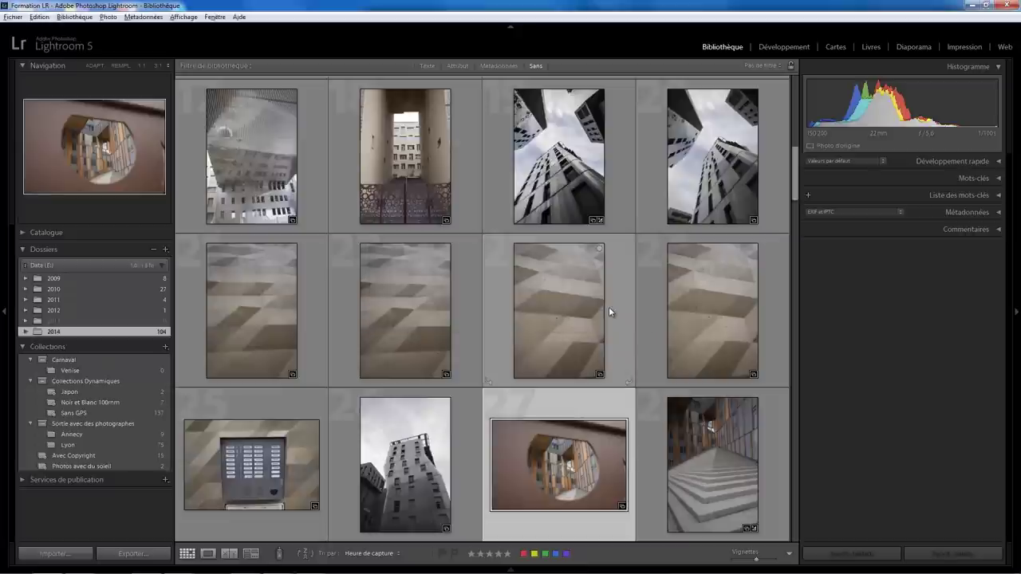
click(72, 17)
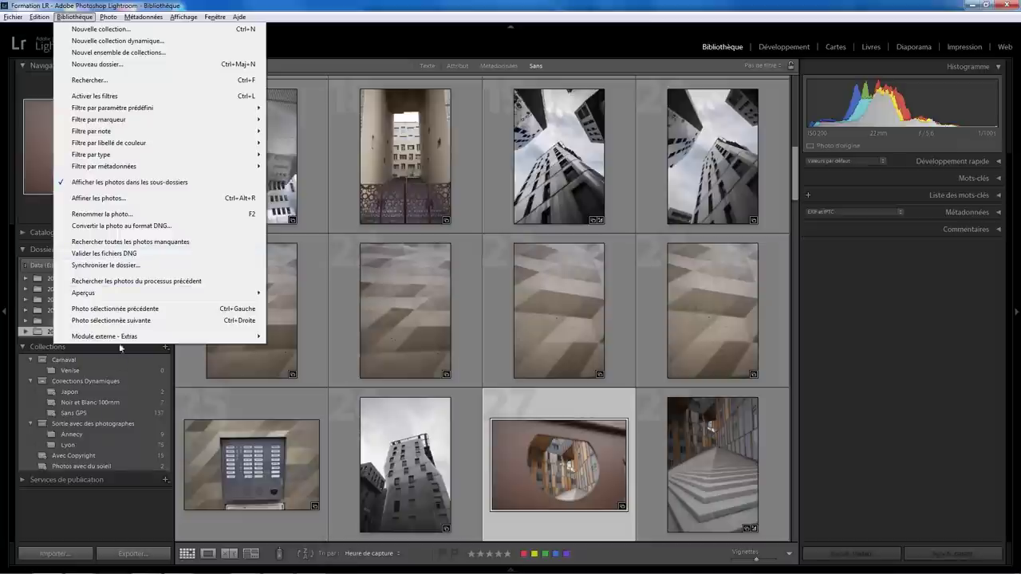
Step: Close the Bibliothèque menu, reopen it to check Renommer la photo, then close it again
click(842, 318)
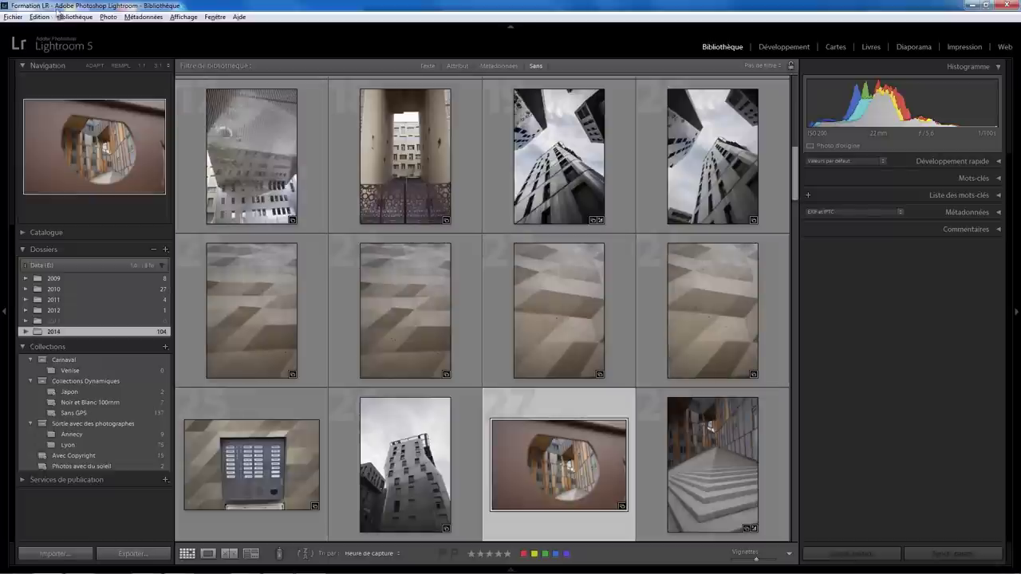
click(74, 17)
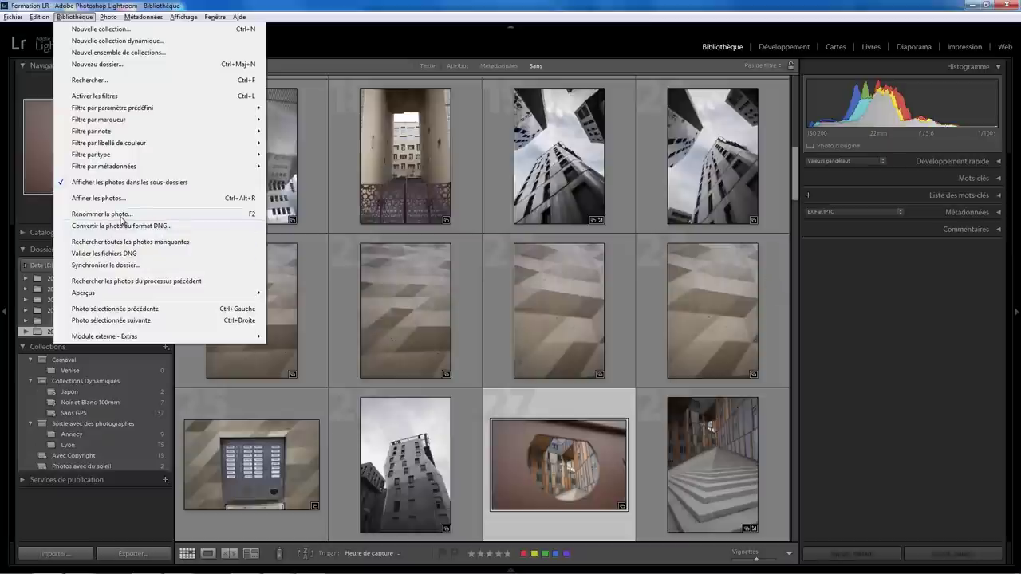
click(826, 294)
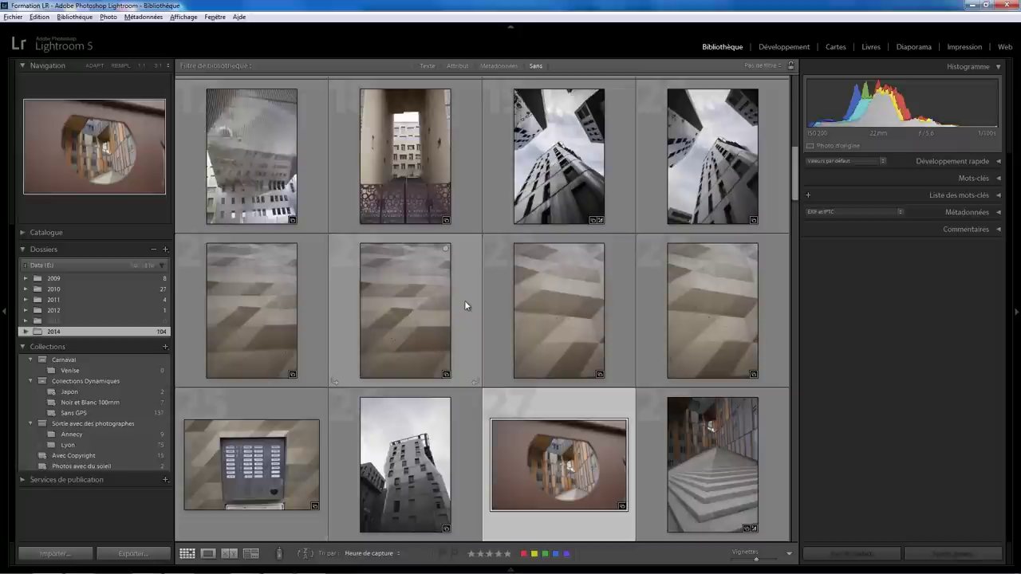
Step: Show the filmstrip and open the Lyon collection from the Collections panel
click(323, 348)
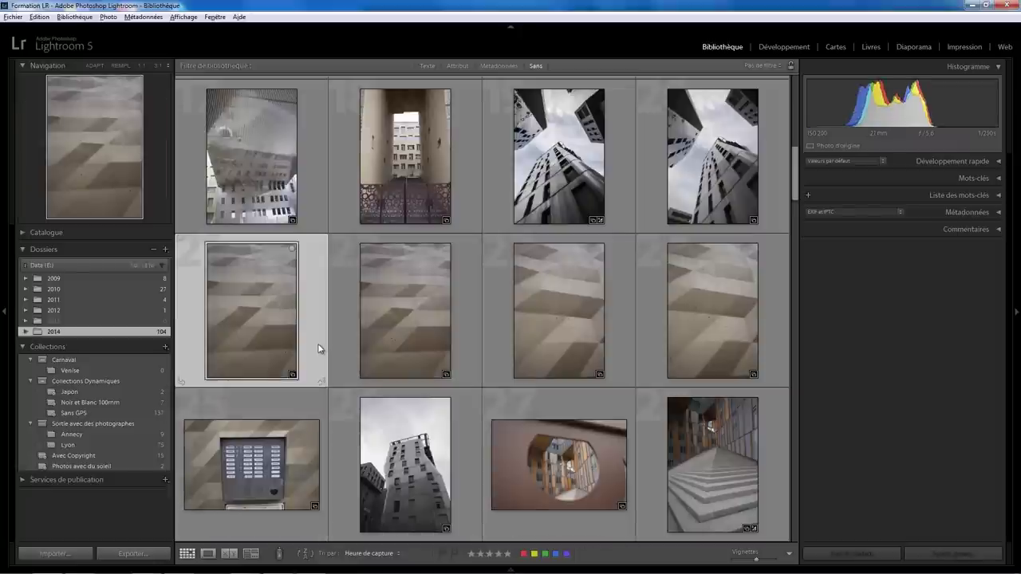
click(511, 568)
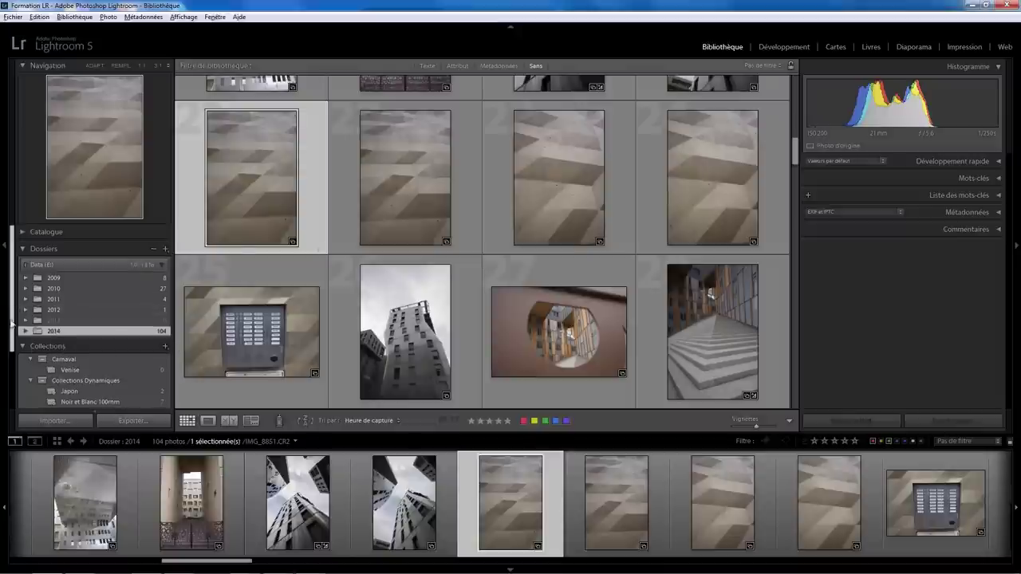
scroll(11, 361, down, 2)
scroll(11, 361, down, 1)
click(68, 362)
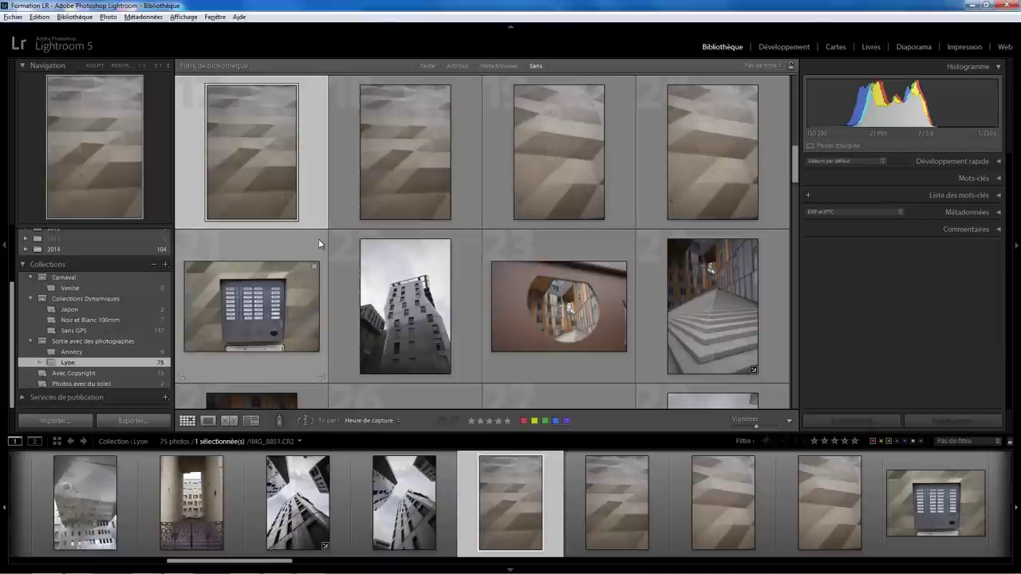
Step: Select all 75 Lyon photos with Edition > Tout sélectionner and shrink the Vignettes size
scroll(315, 239, up, 5)
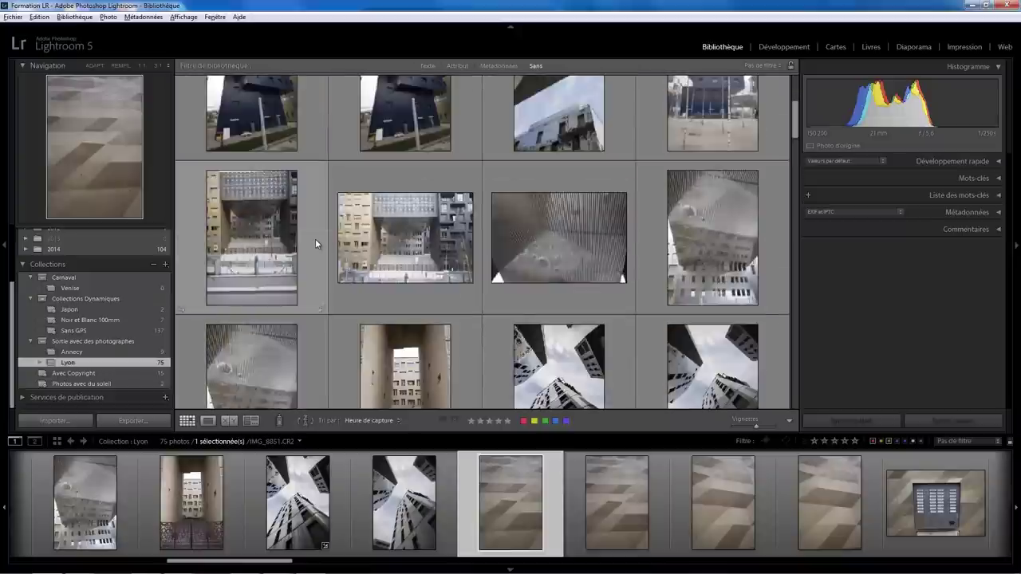
scroll(315, 238, up, 5)
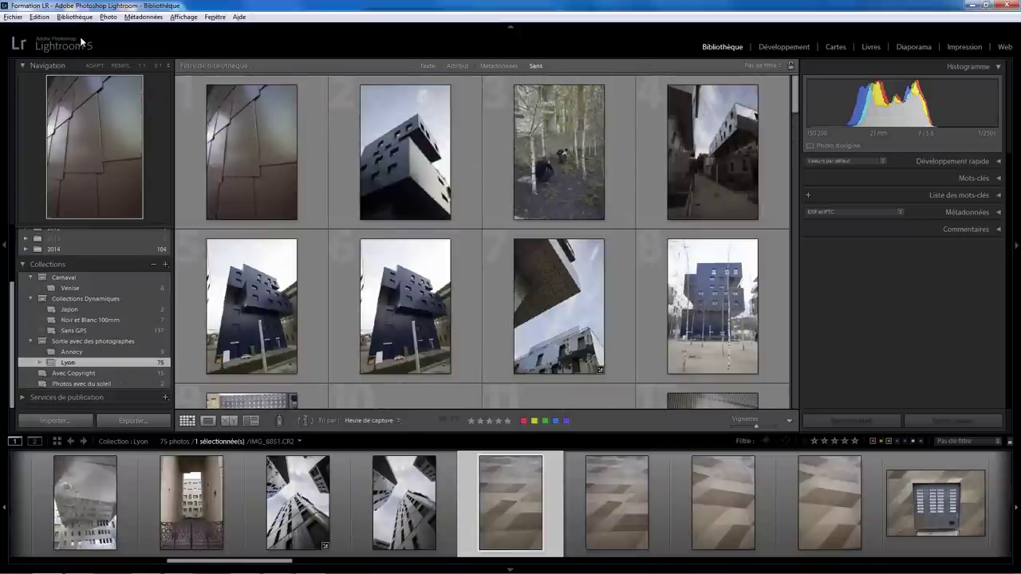
click(39, 16)
click(70, 57)
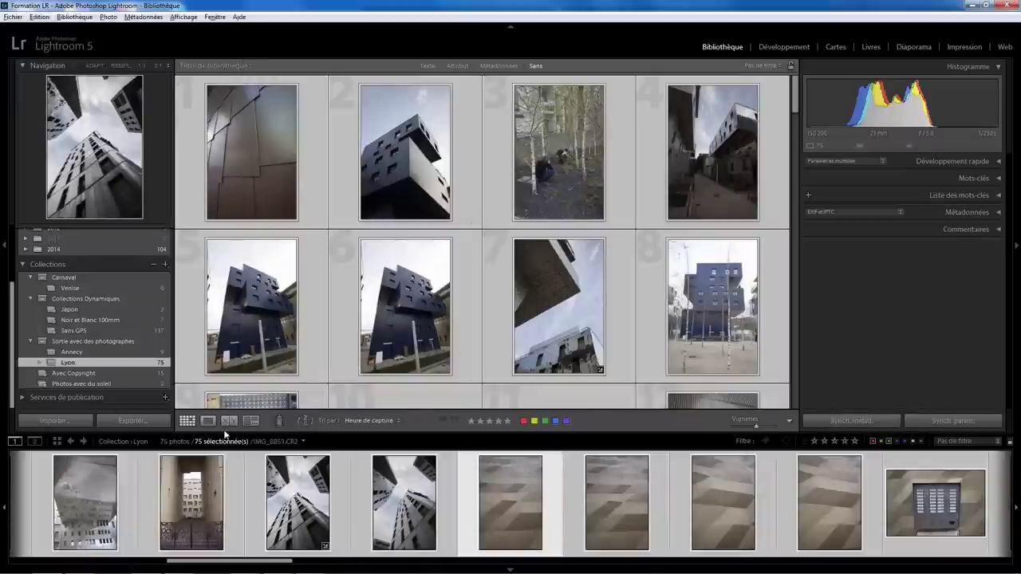
mouse_move(757, 427)
mouse_down()
mouse_move(729, 426)
mouse_move(750, 425)
mouse_up()
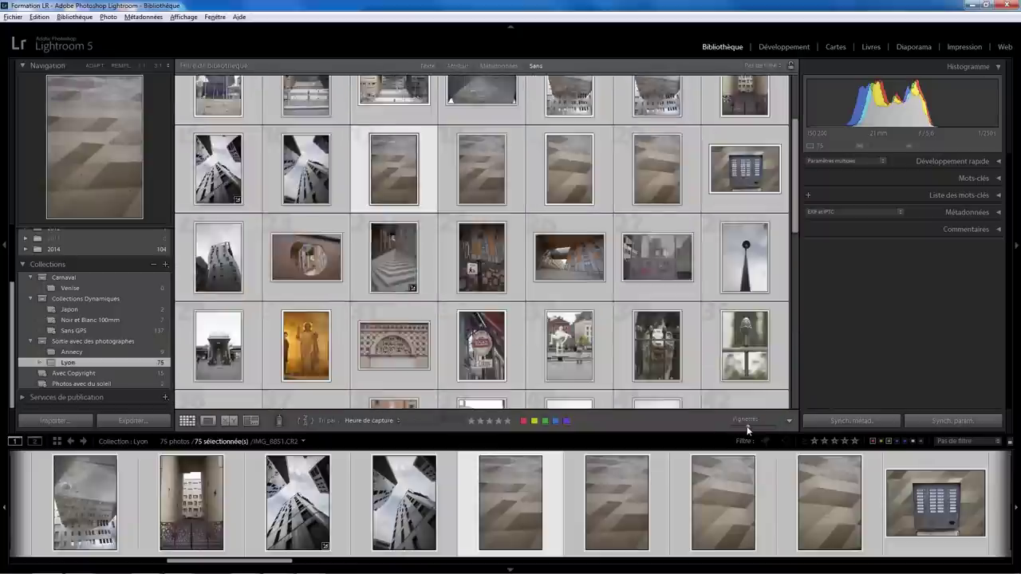
Step: Start Renommer les photos for the 75 photos and choose Modifier… under Dénomination de fichier
click(80, 18)
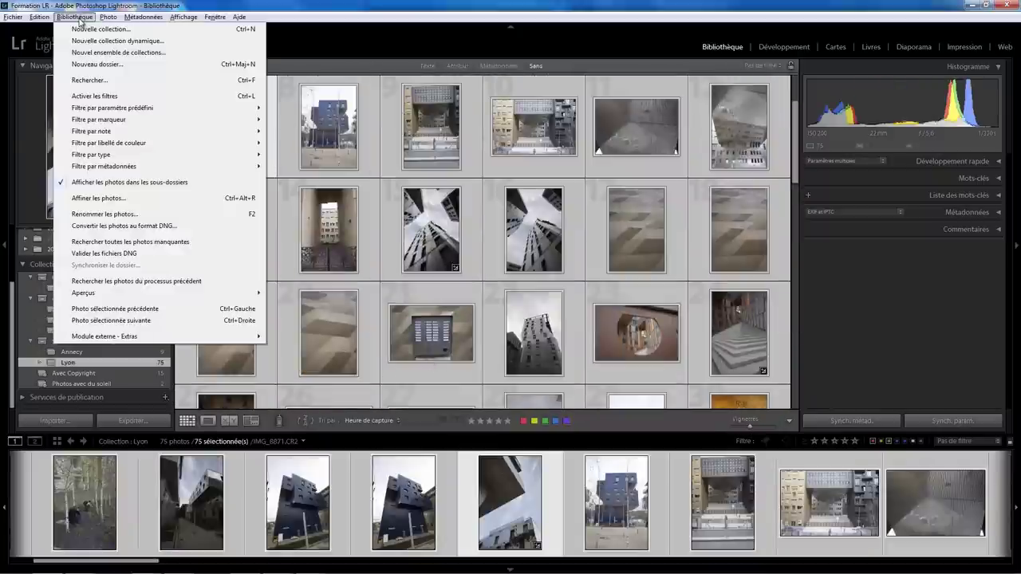
click(126, 214)
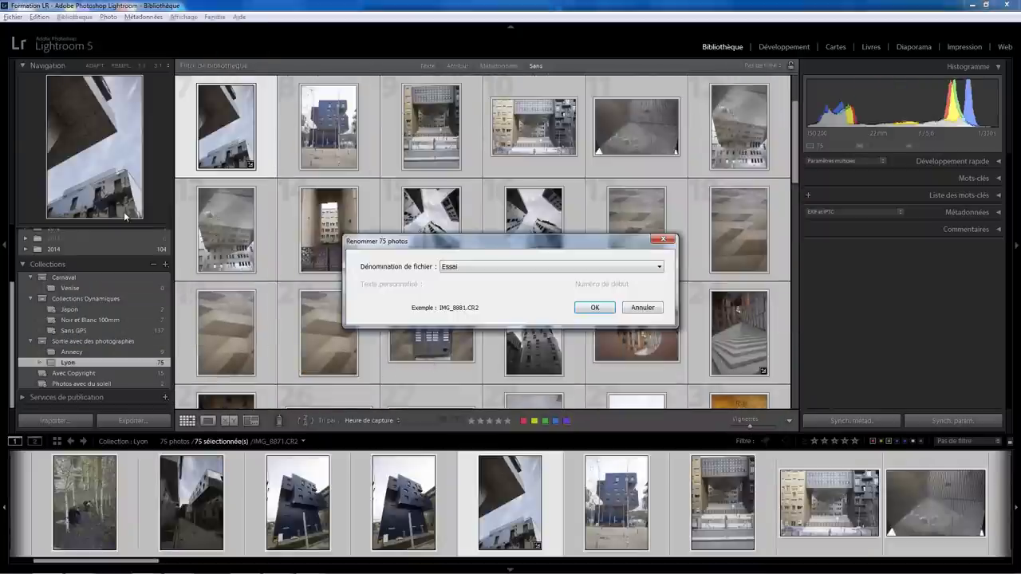
click(659, 267)
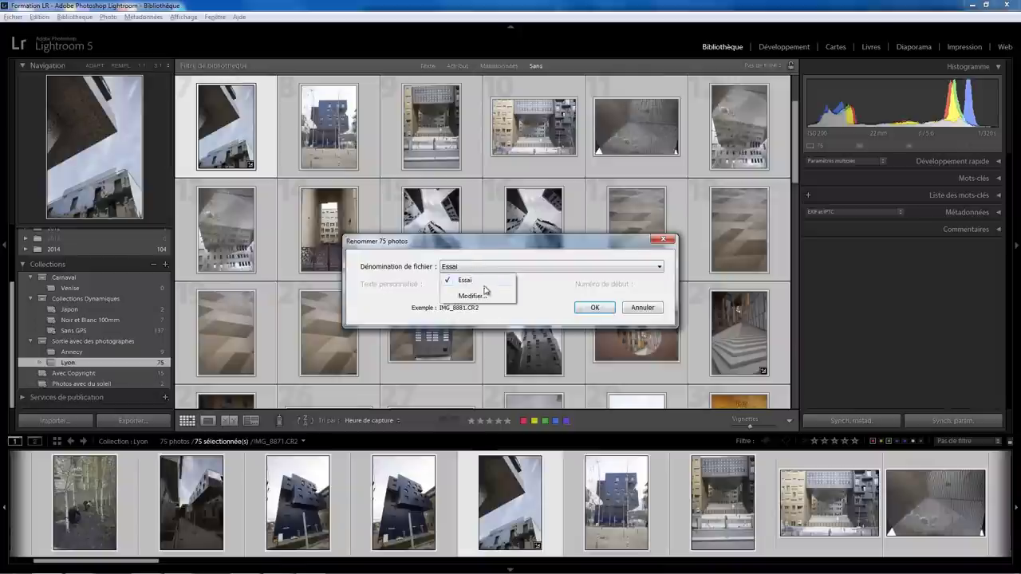
click(478, 296)
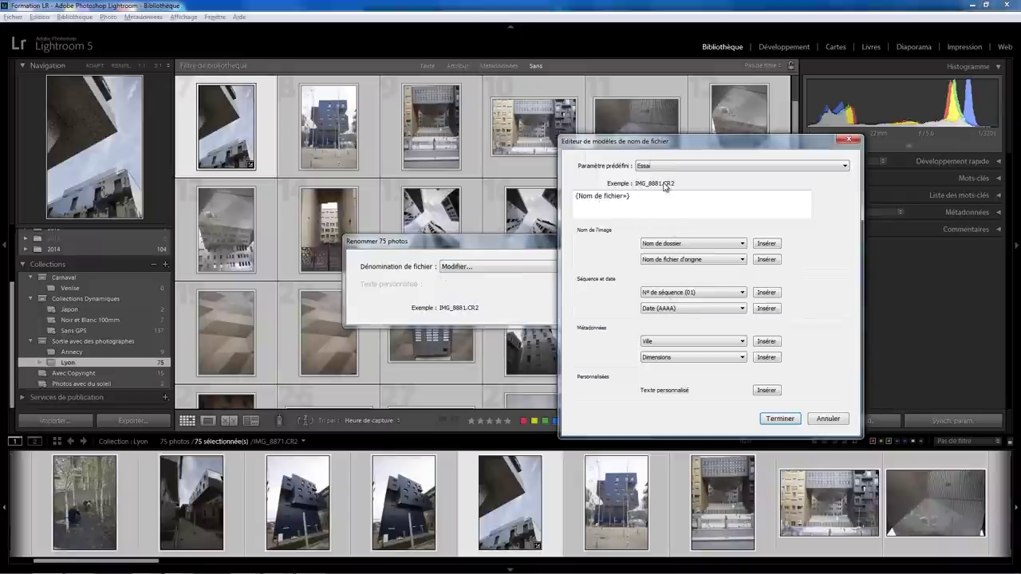
Step: Replace the {Nom de fichier} token with the Nom de dossier token followed by a hyphen
click(619, 201)
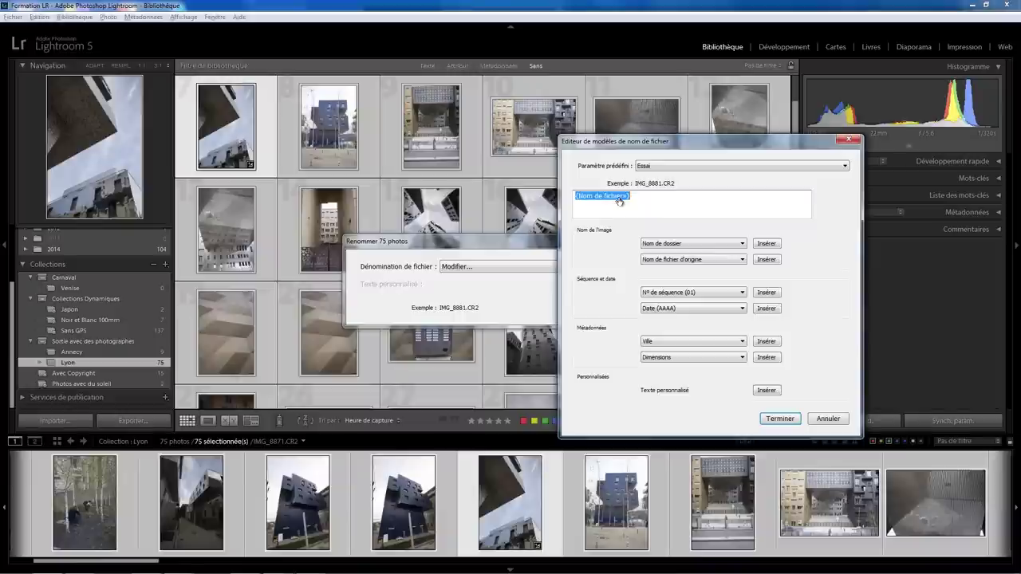
key(Delete)
click(741, 245)
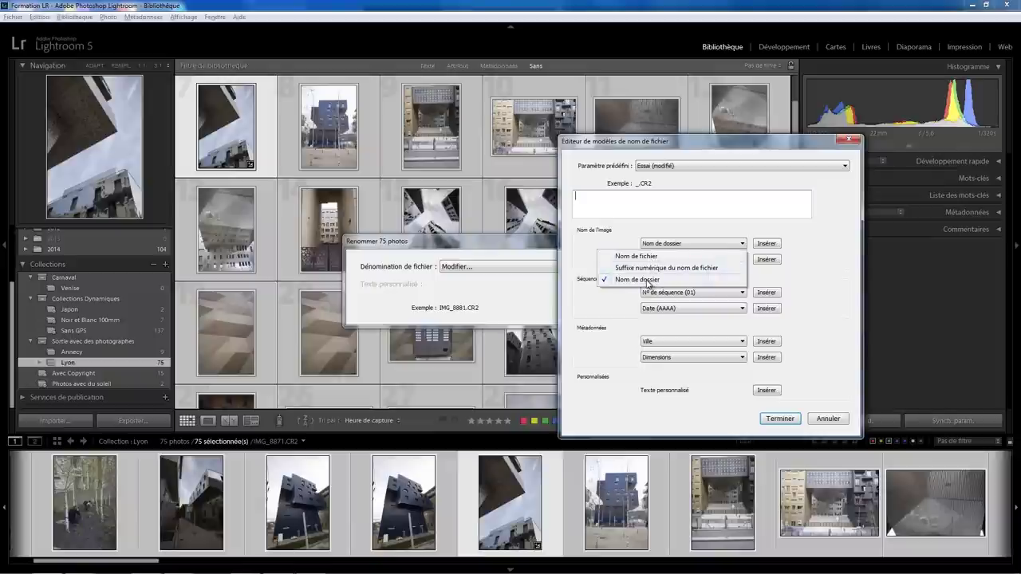
key(Escape)
click(764, 244)
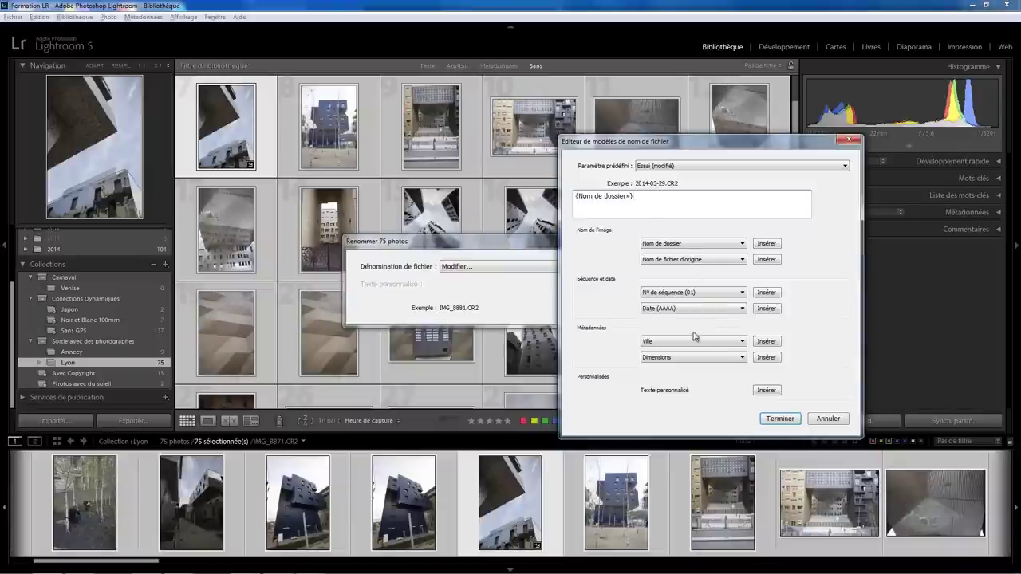
click(743, 342)
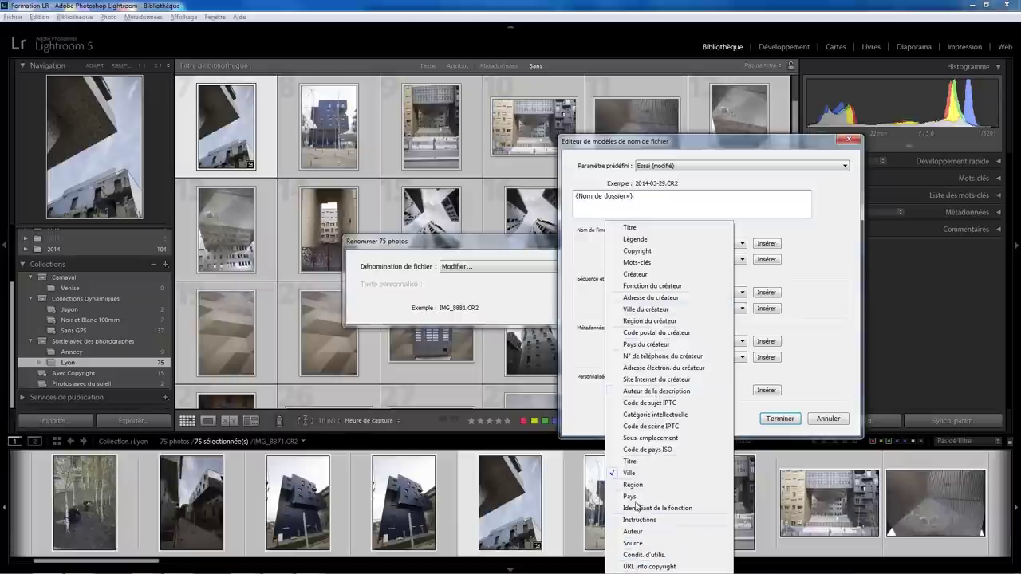
click(633, 476)
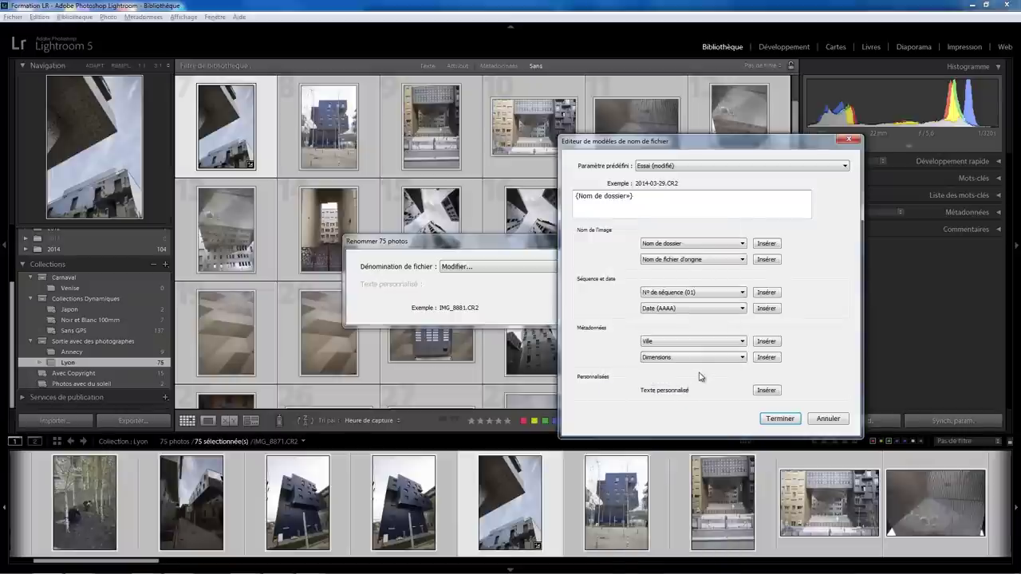
text(-)
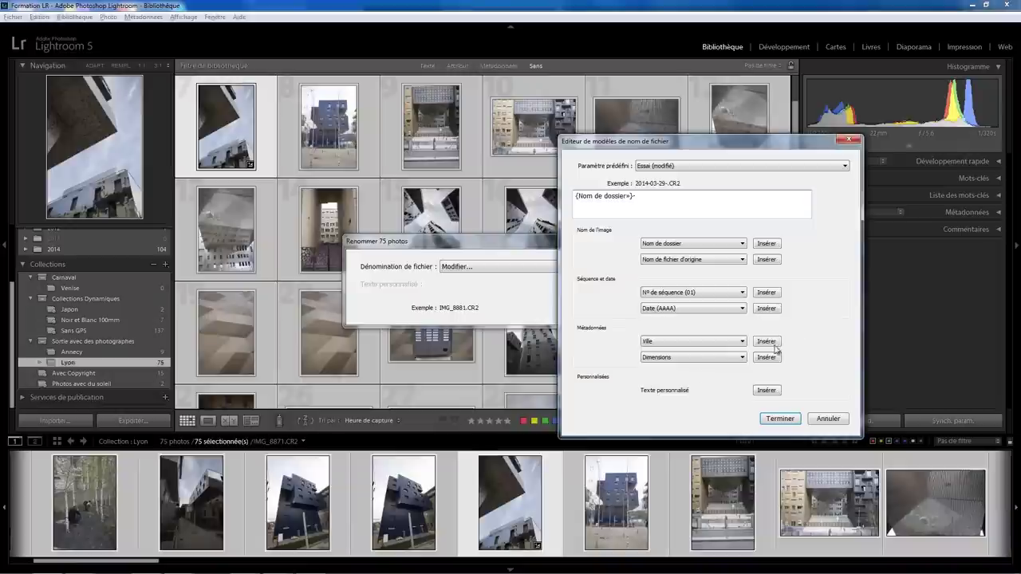
Step: Append Ville, a hyphen, Texte personnalisé, a hyphen and a 001 sequence number token
click(766, 342)
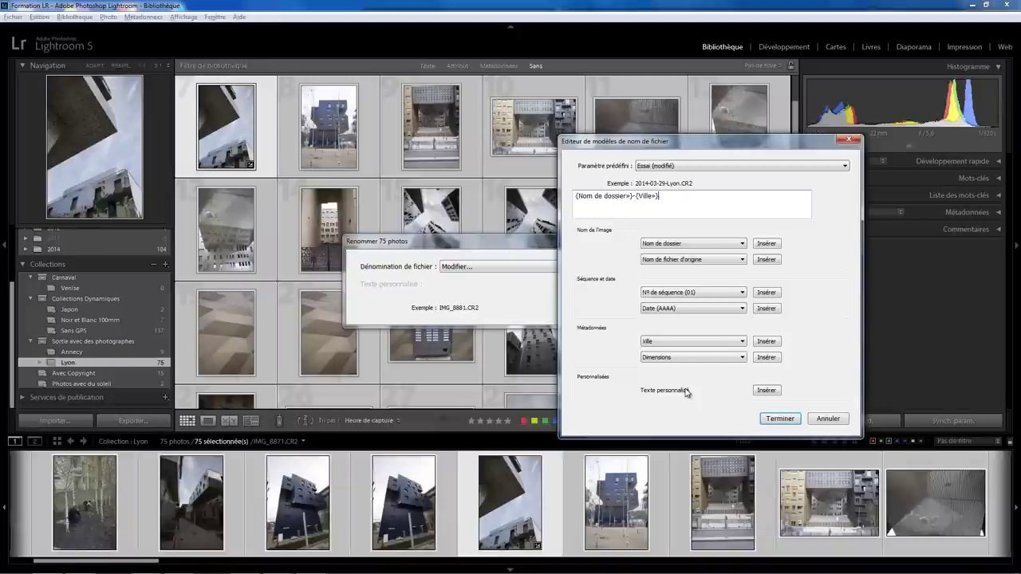
text(-)
click(767, 390)
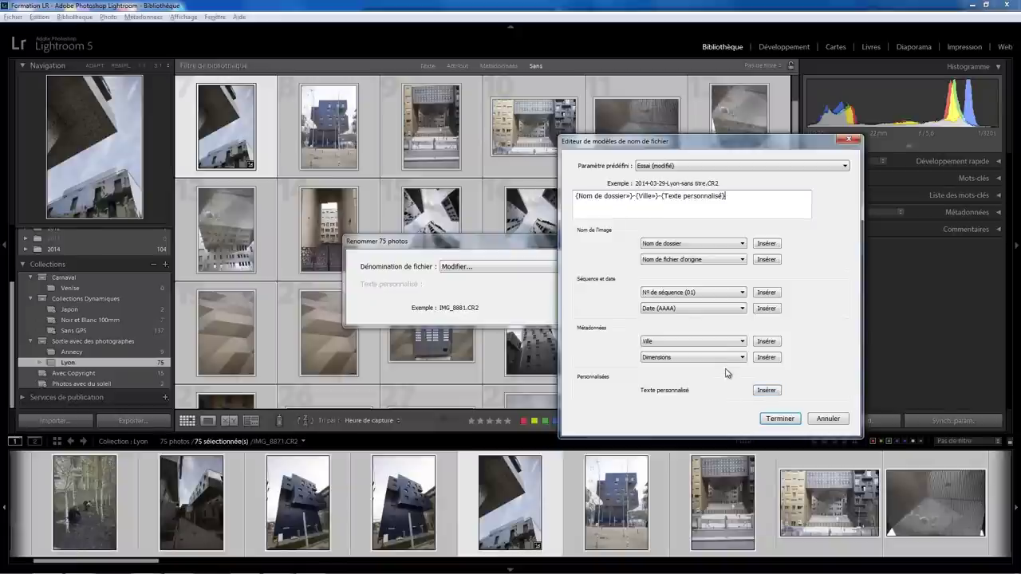
text(-)
click(719, 295)
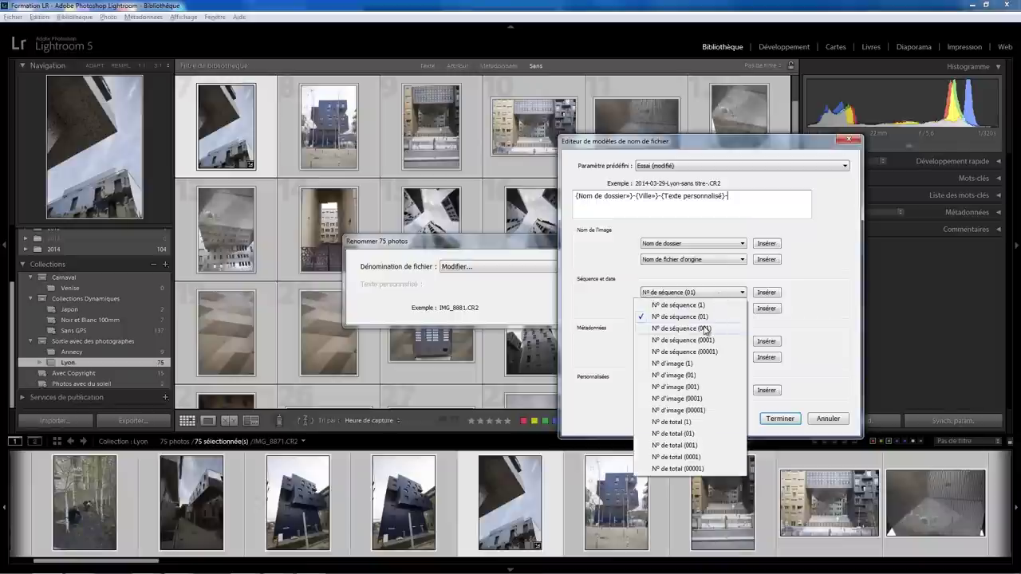
click(704, 329)
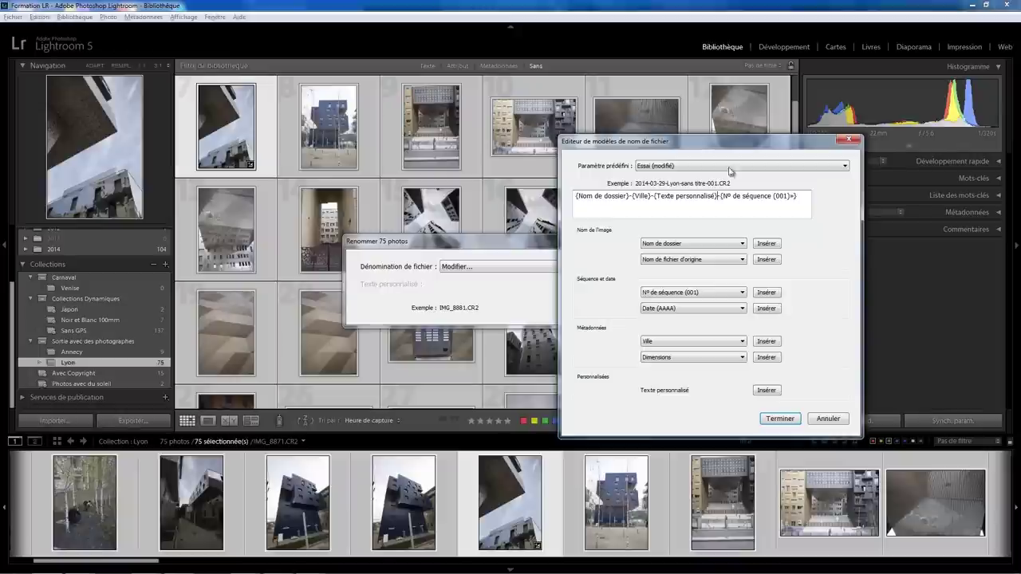
click(846, 168)
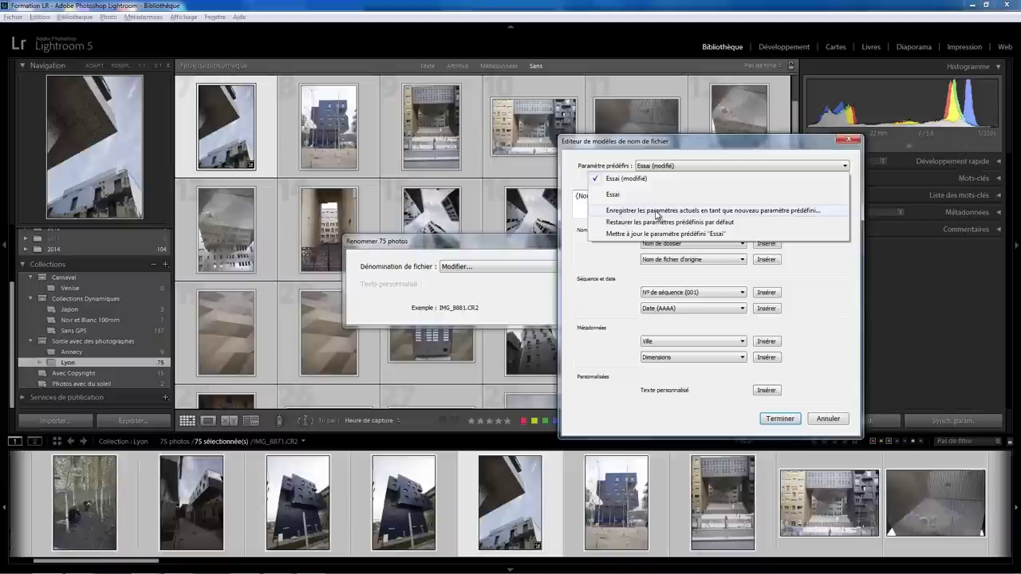
Step: Save the filename template as a new preset named 'Lyon' and finish editing
click(658, 212)
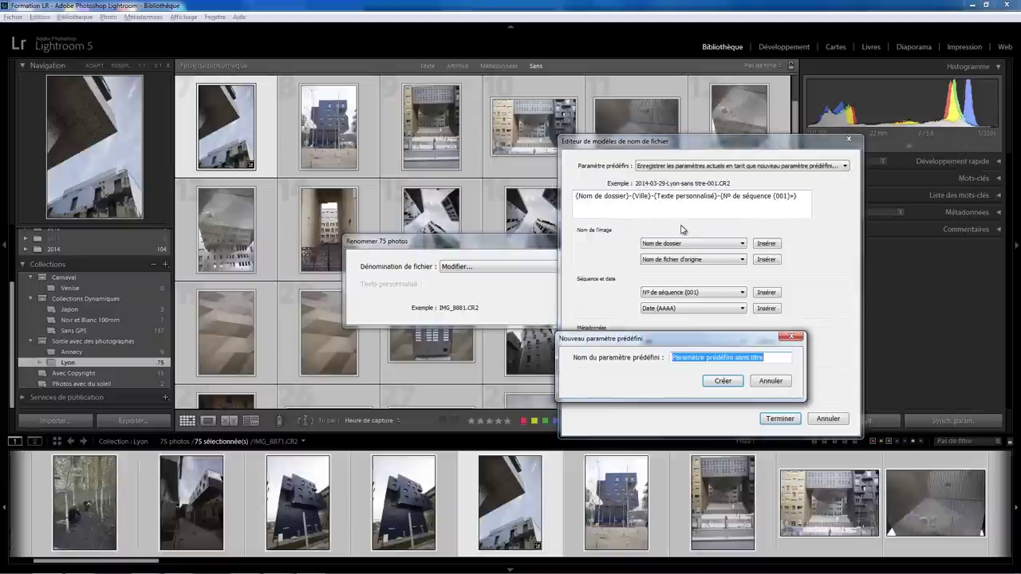
text(Lyon)
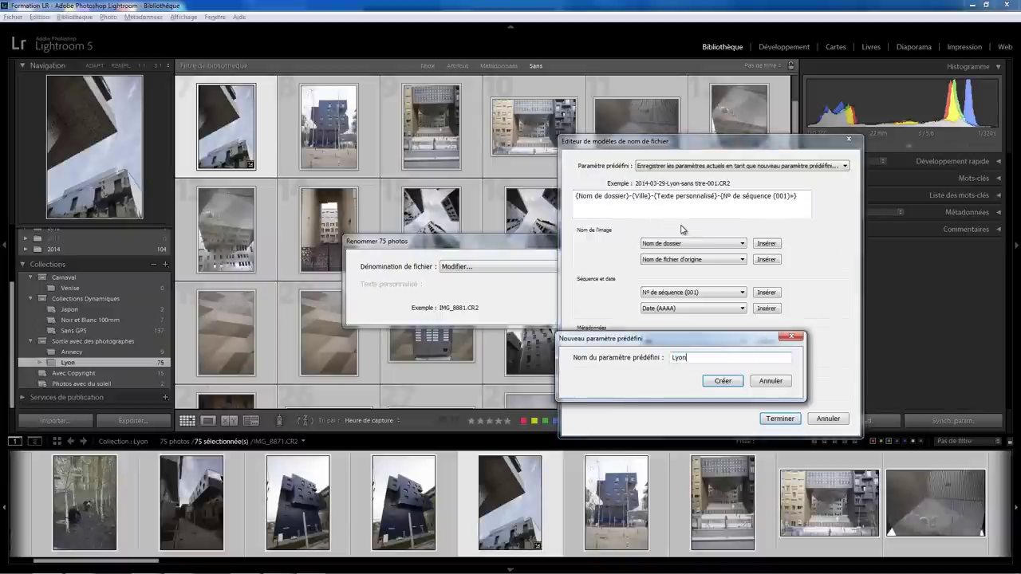
click(725, 382)
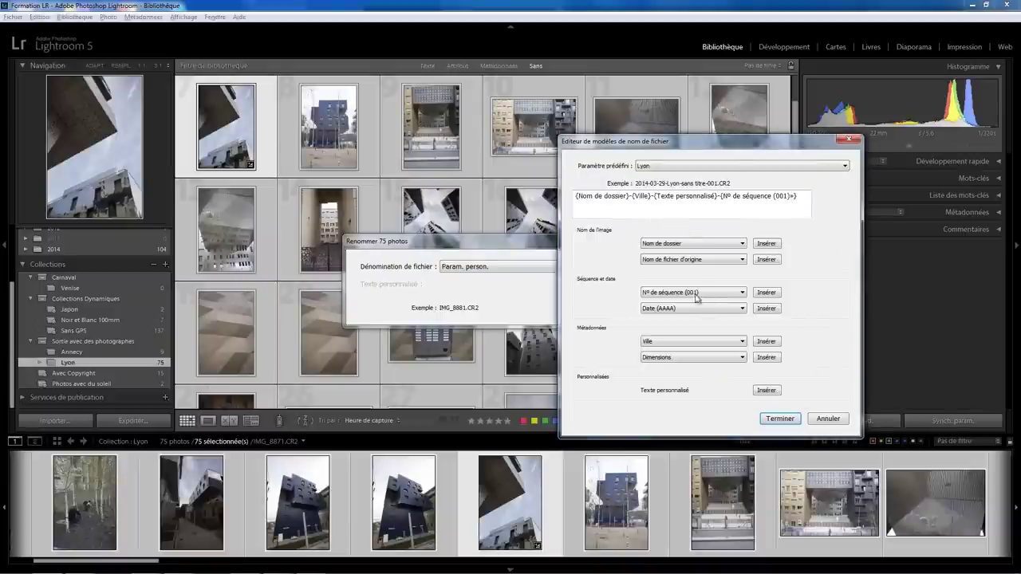
click(779, 419)
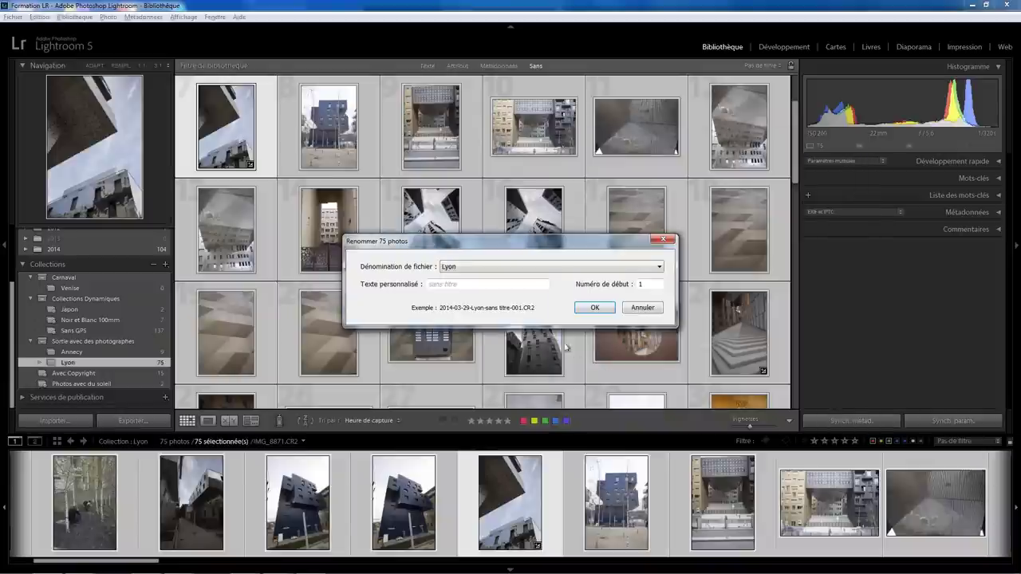
Step: Pick the Lyon template, enter custom text 'Pose Partage', and rename all 75 photos
click(483, 268)
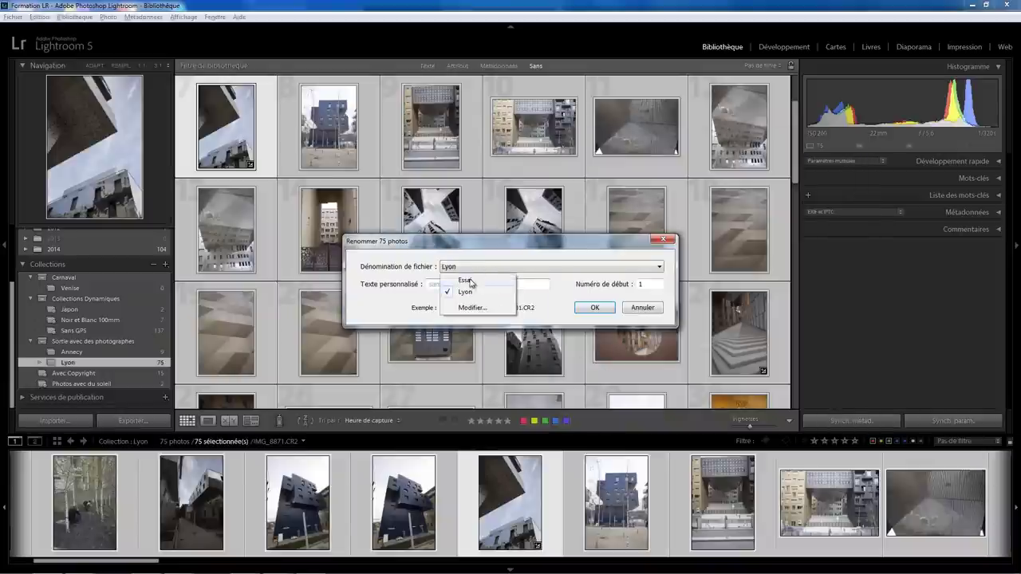
click(471, 284)
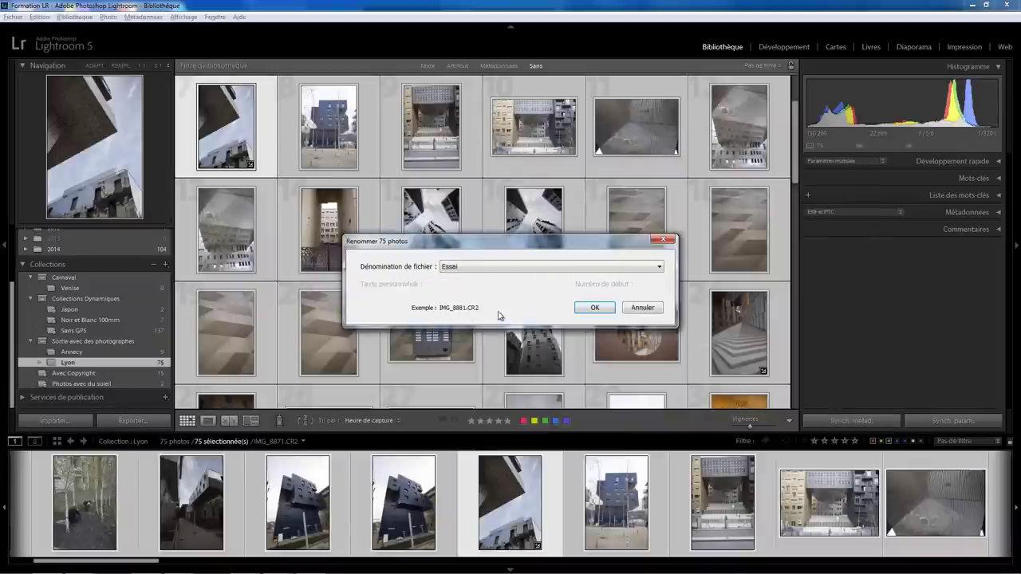
click(478, 267)
click(467, 292)
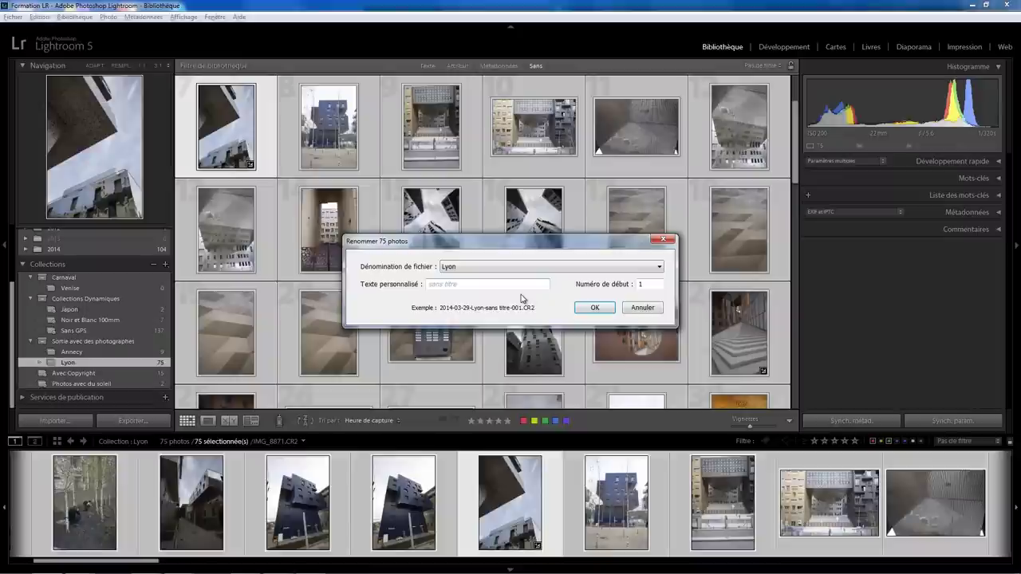
click(461, 287)
text(Pose)
text( Partage)
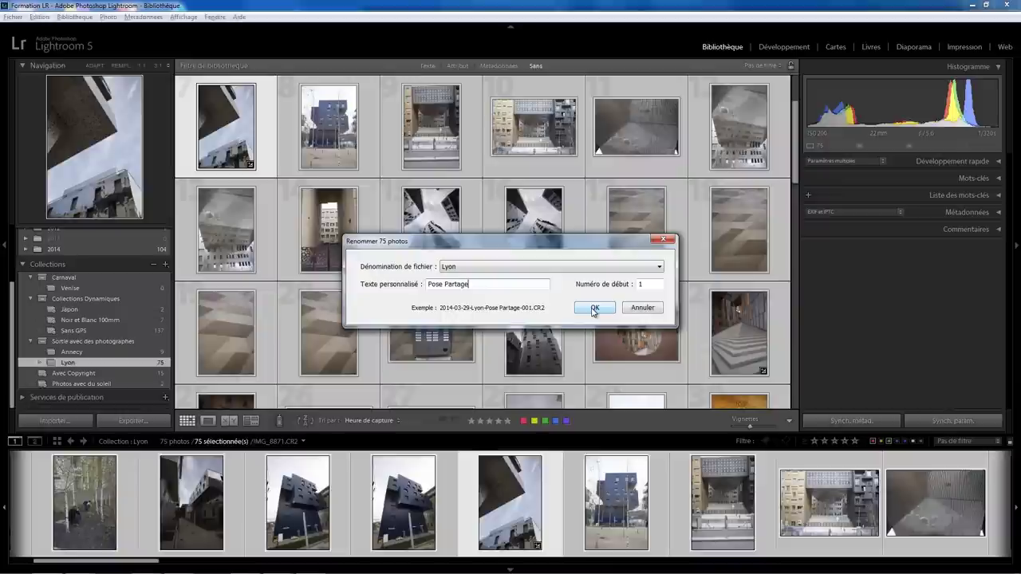
click(593, 309)
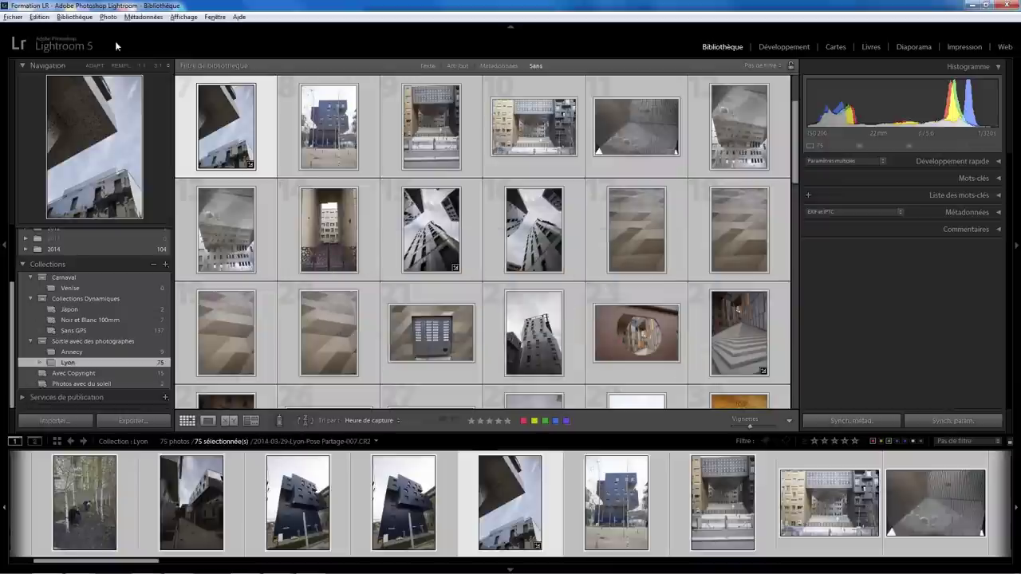
click(427, 294)
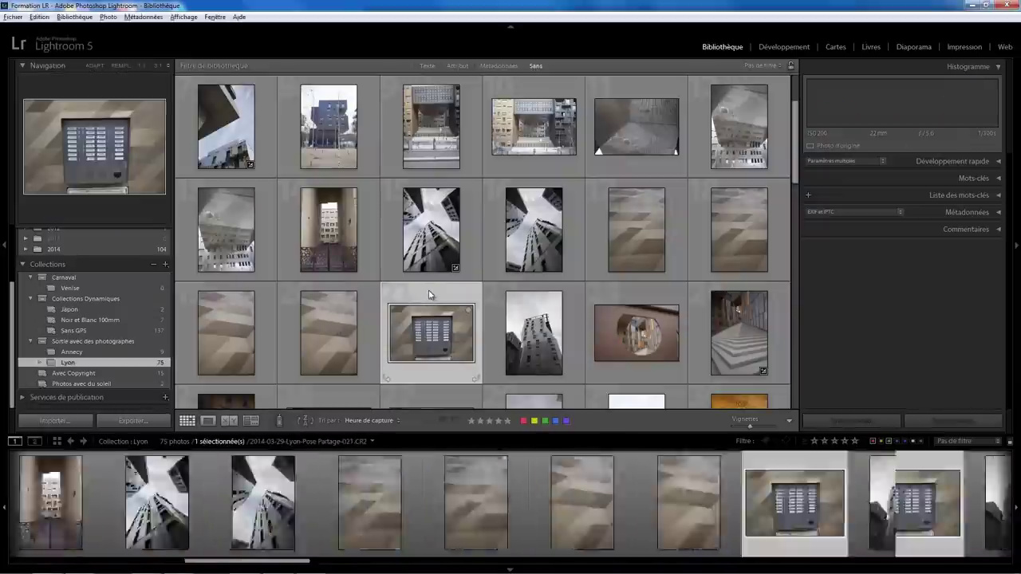